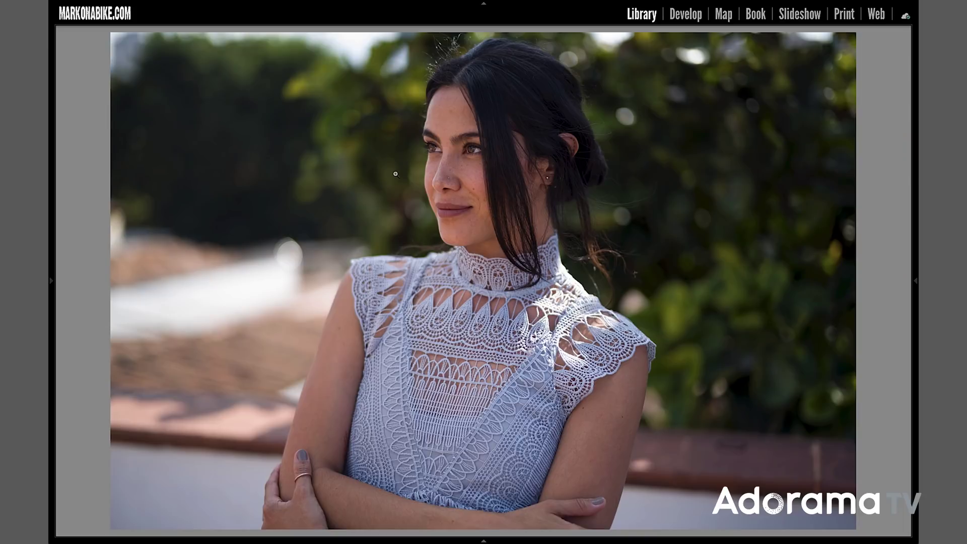
Step: Step through the rooftop portraits in Loupe view, from the waist-up shot to the darker one
key(Right)
key(Right)
key(Right)
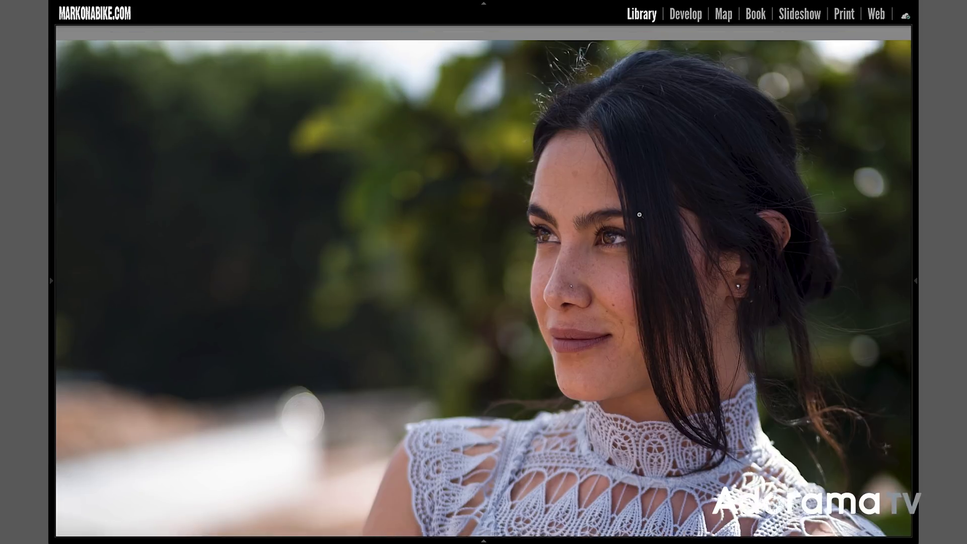
key(Right)
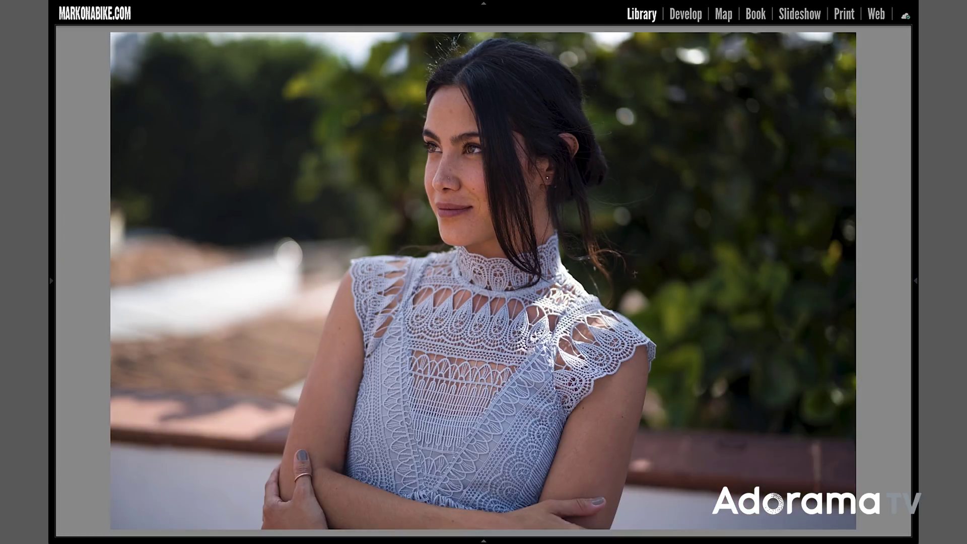
key(Right)
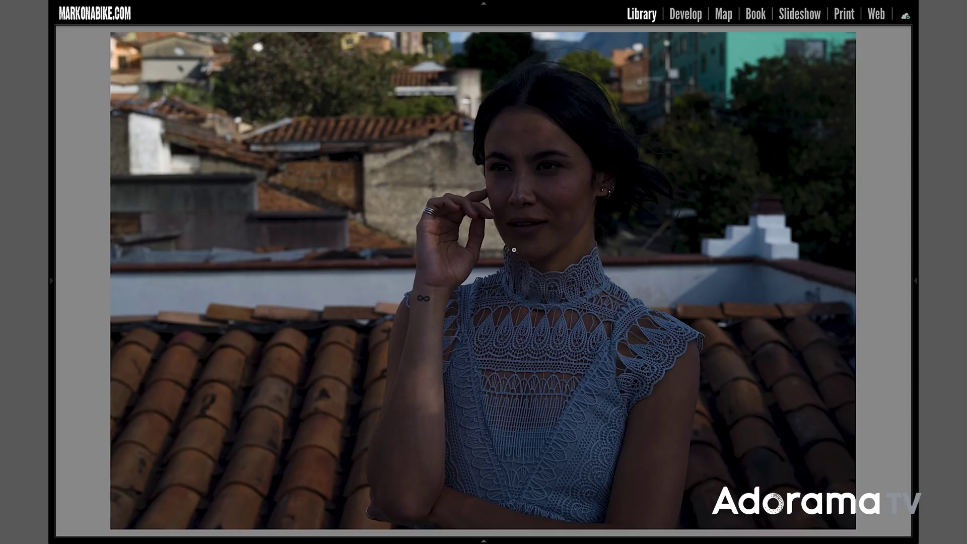
Step: Select the first lace-top rooftop portrait in the grid and open it in Develop
key(g)
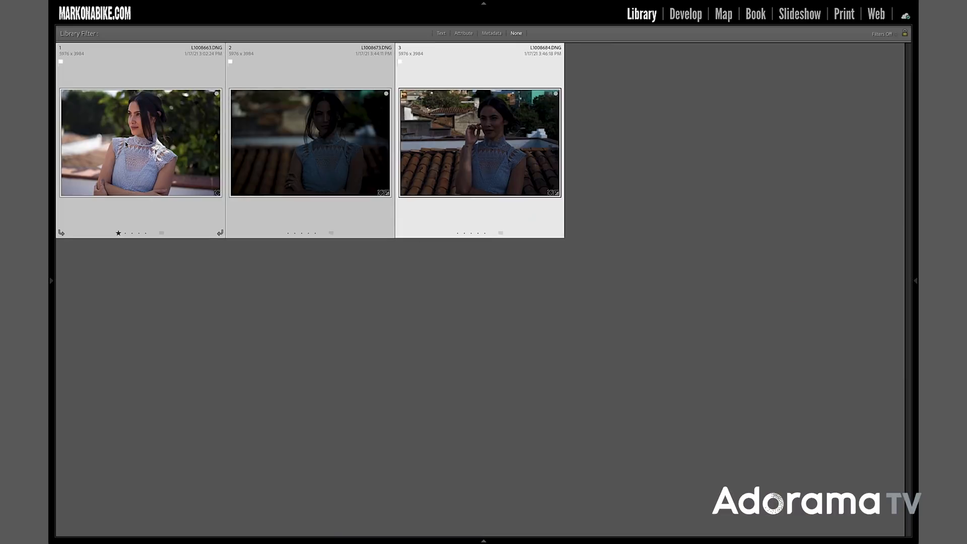
click(126, 145)
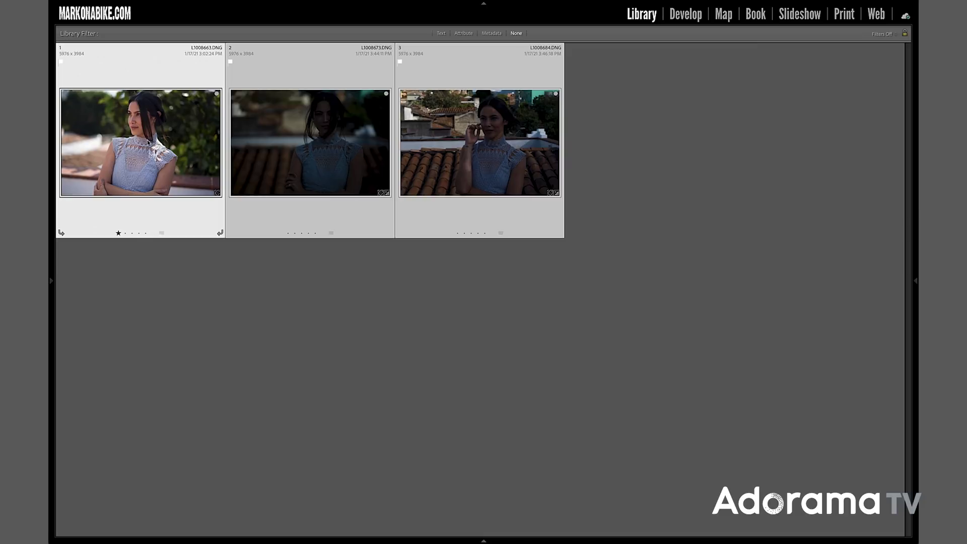
click(684, 15)
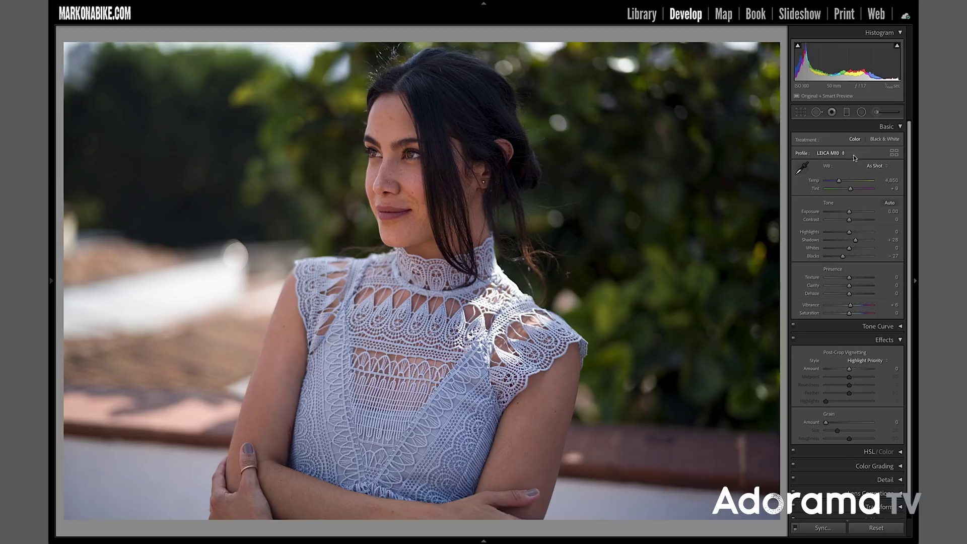
Step: Replace the LEICA M10 profile with the Modern 04 profile at amount 100
click(894, 153)
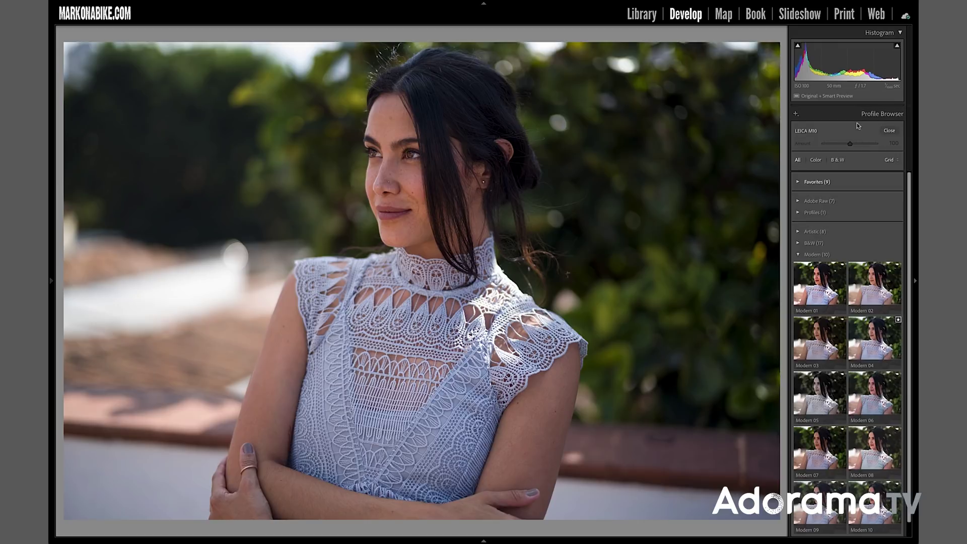
click(798, 231)
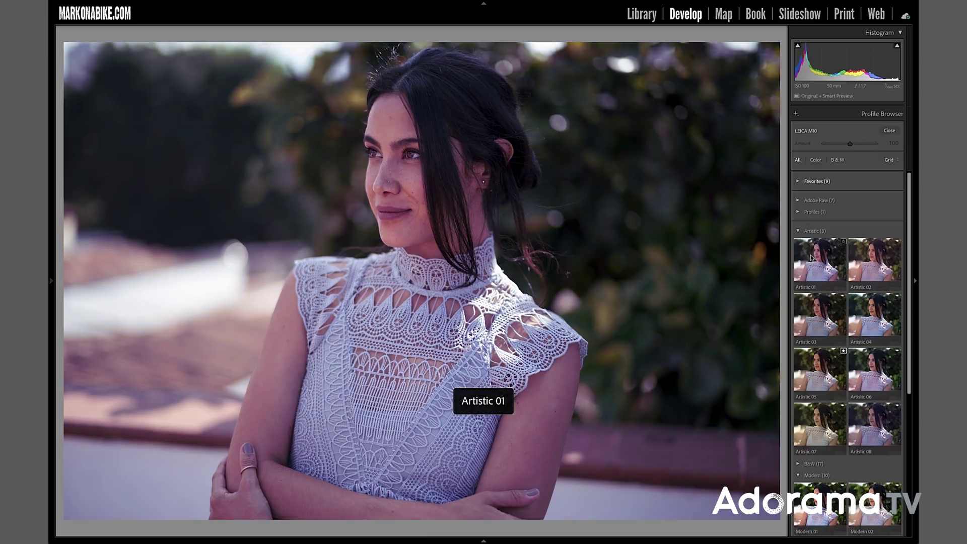
click(804, 231)
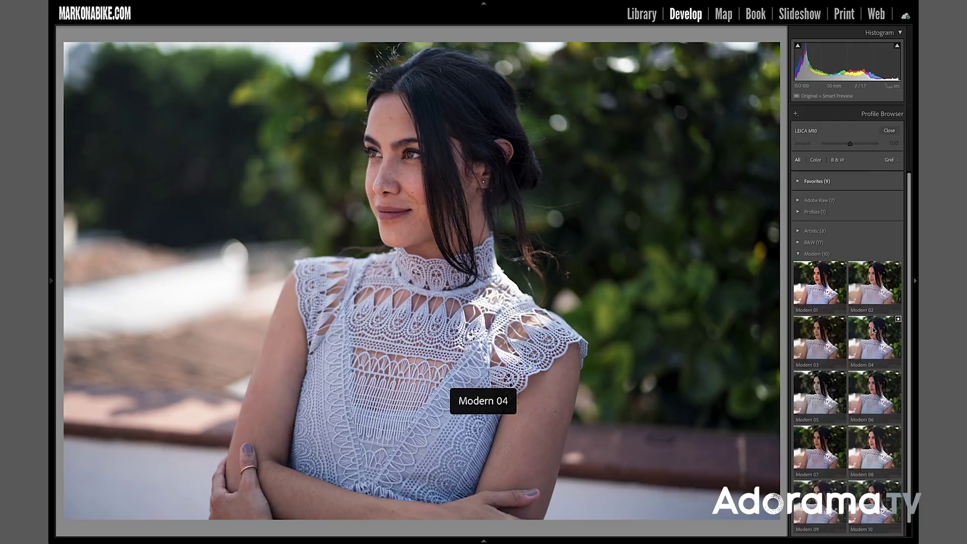
click(873, 329)
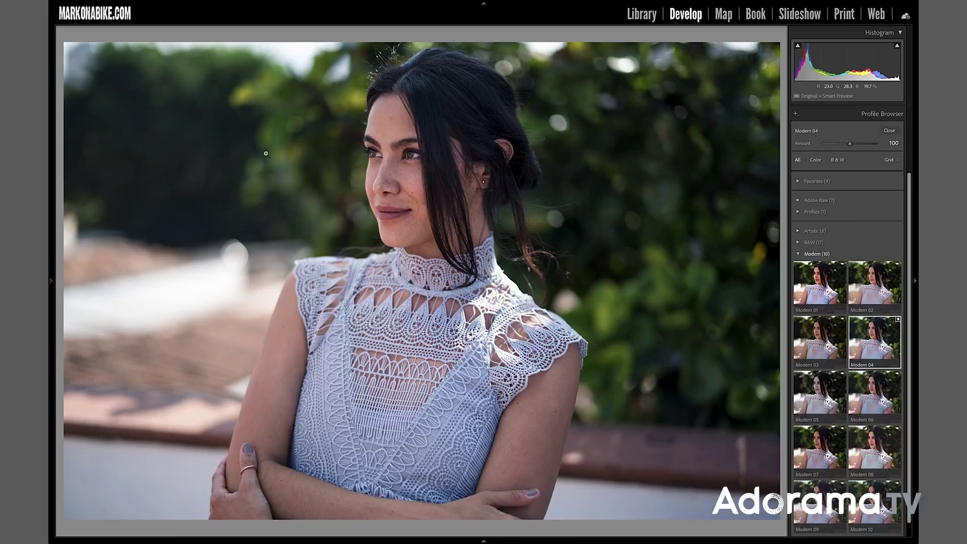
click(889, 131)
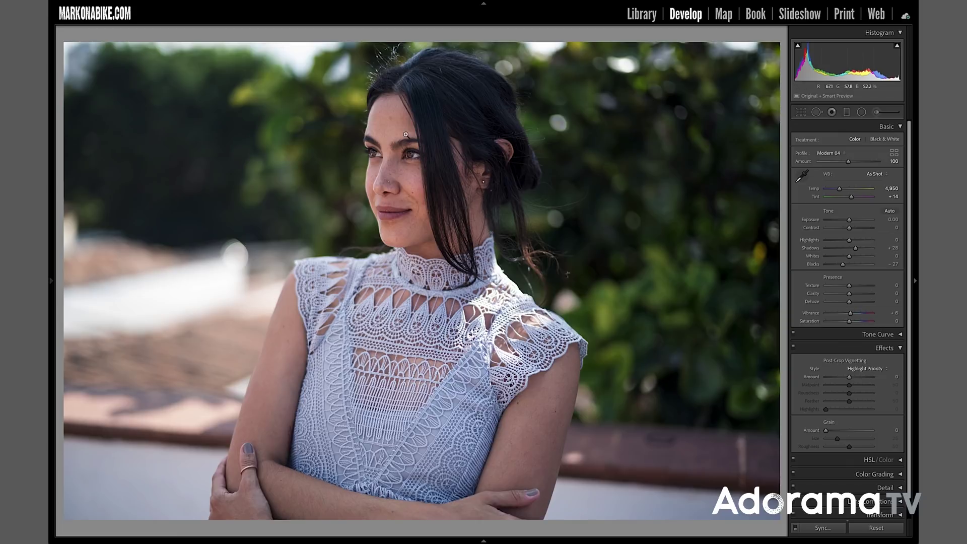
Step: Heal the small forehead blemish with Spot Removal in Heal mode, then return to Fit view
click(394, 124)
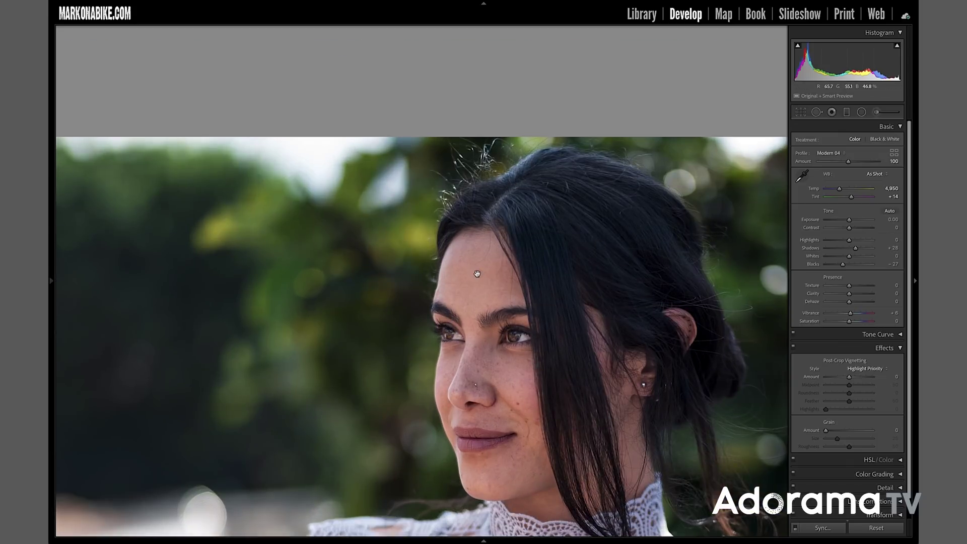
click(816, 111)
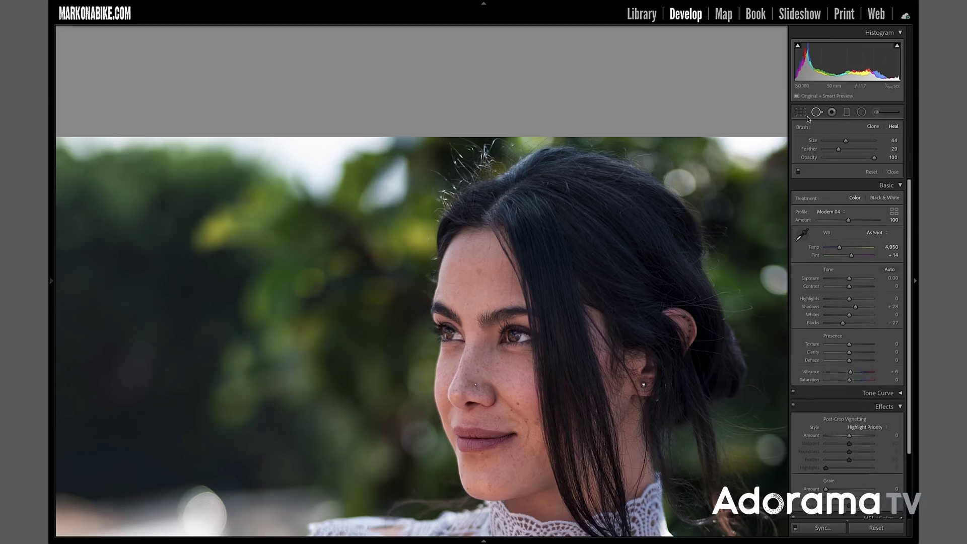
click(477, 271)
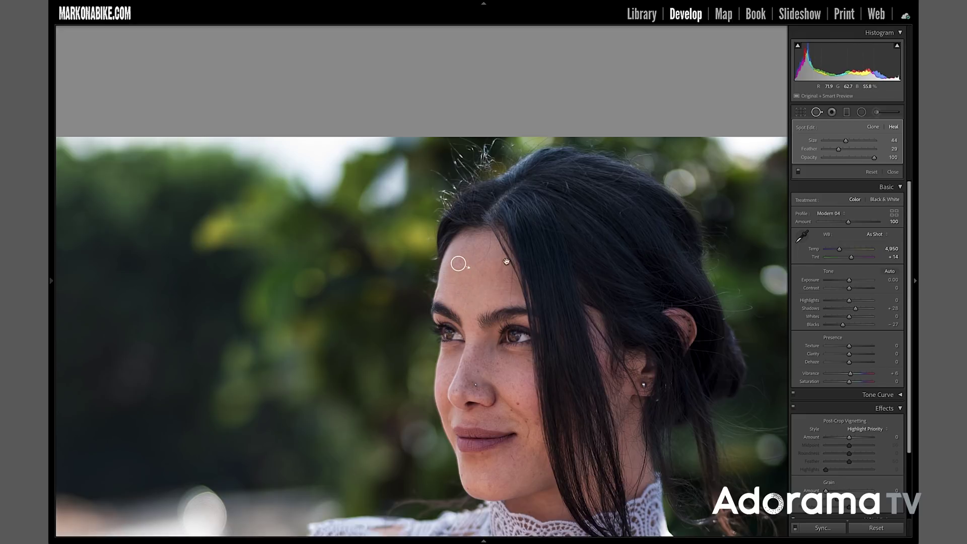
click(892, 172)
click(684, 244)
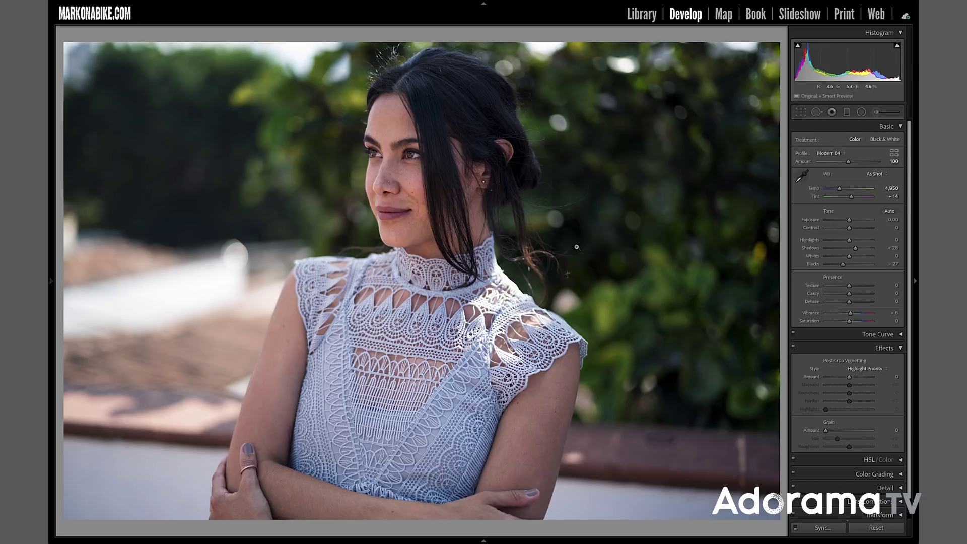
Step: Send the portrait to Photoshop 2021, fit it on screen and duplicate Background into Layer 1
right_click(447, 214)
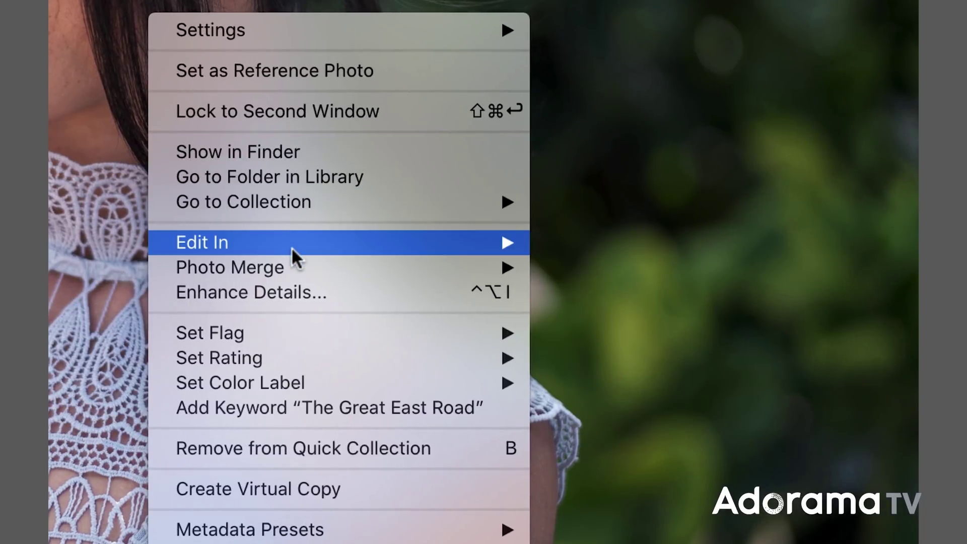
mouse_move(484, 244)
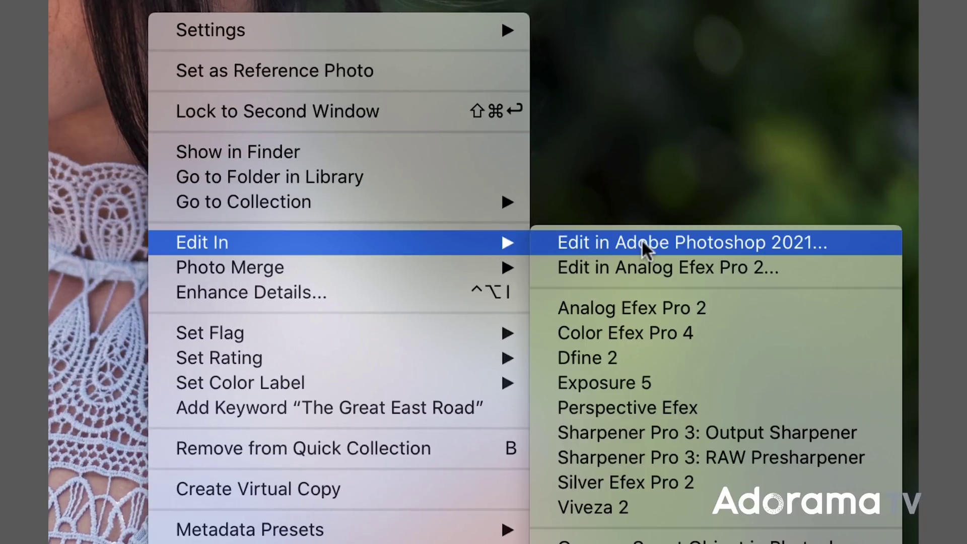
click(644, 243)
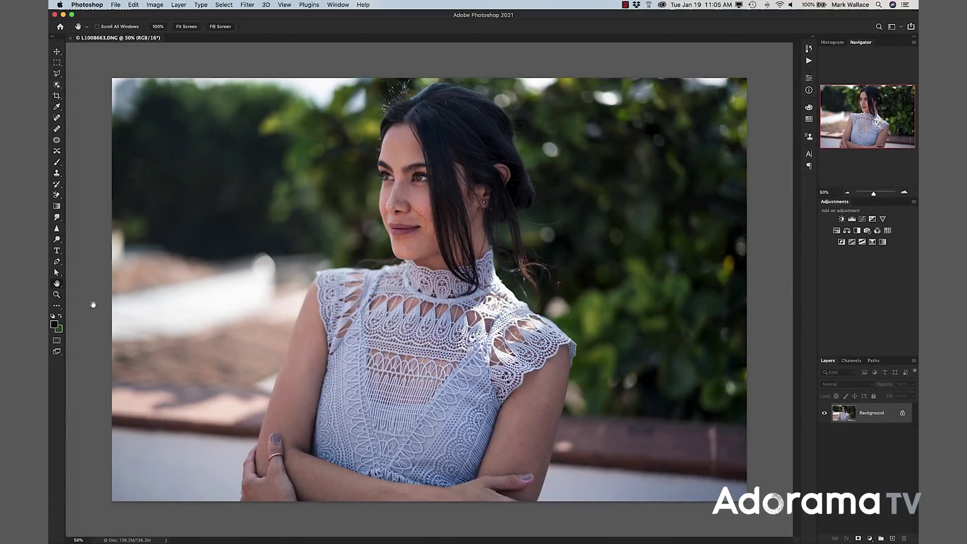
double_click(57, 283)
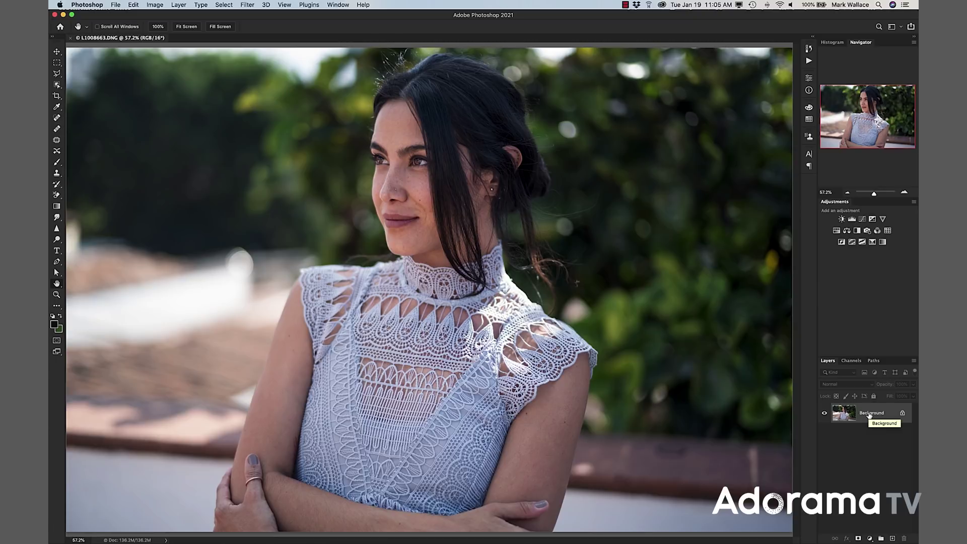
key(super+j)
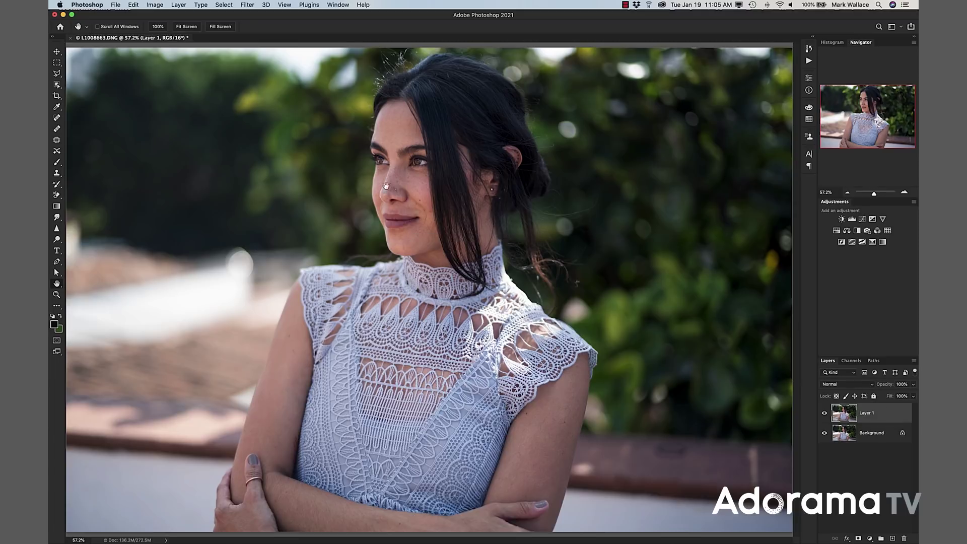
click(247, 5)
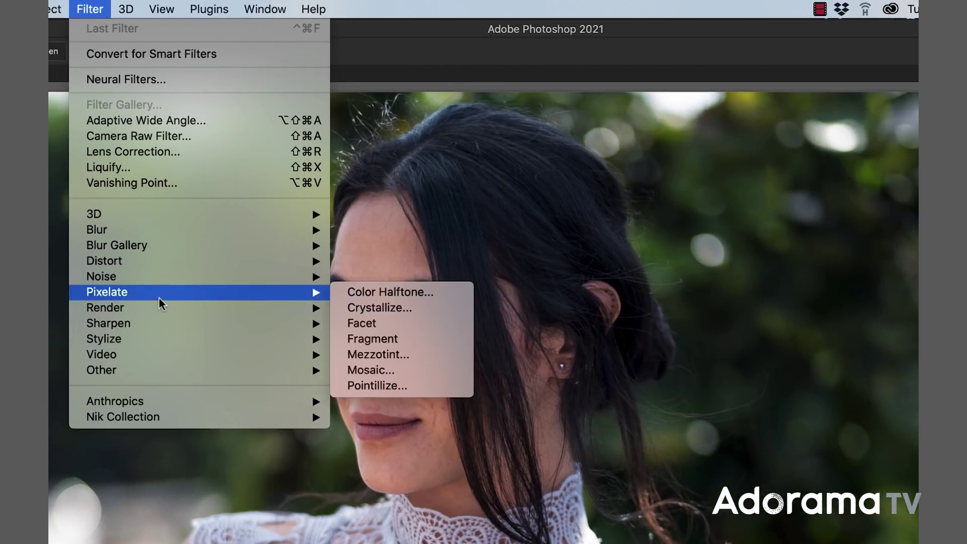
Step: Add a 50-300mm Zoom lens flare at 129% brightness in the top-right corner of Layer 1
mouse_move(158, 307)
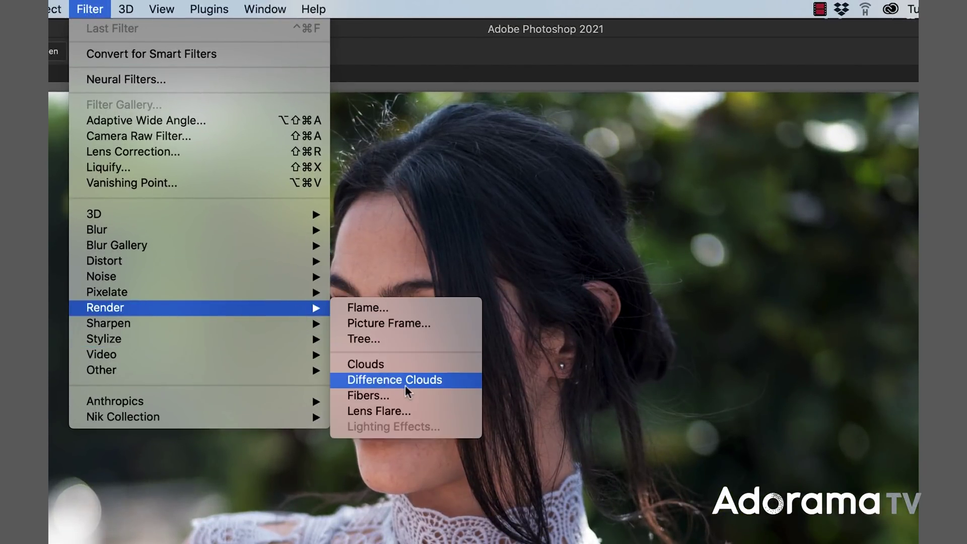
click(403, 410)
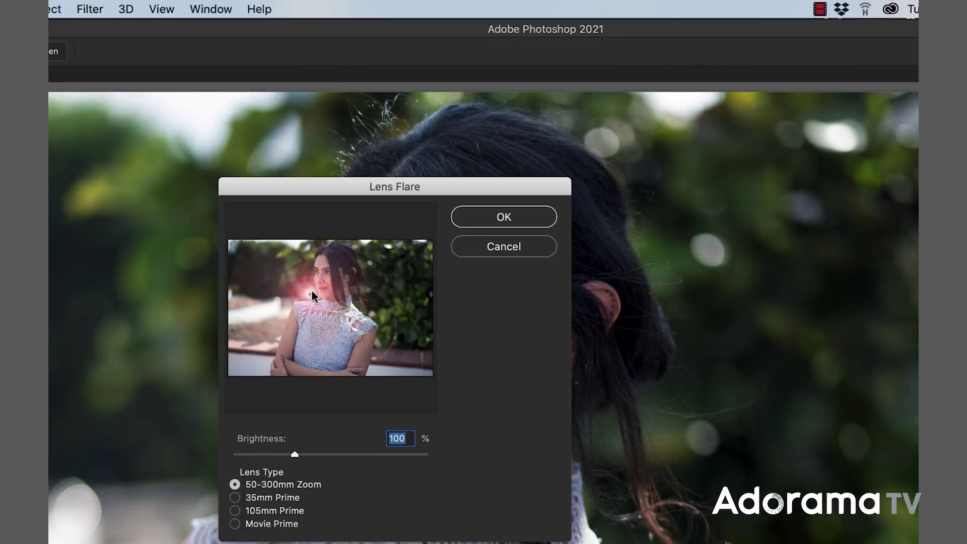
drag(311, 289, 350, 285)
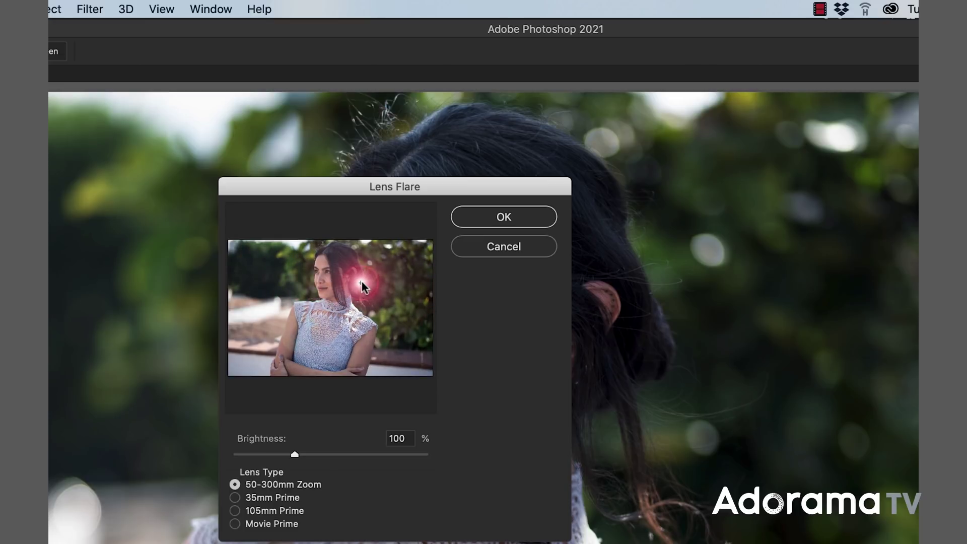
drag(367, 284, 379, 275)
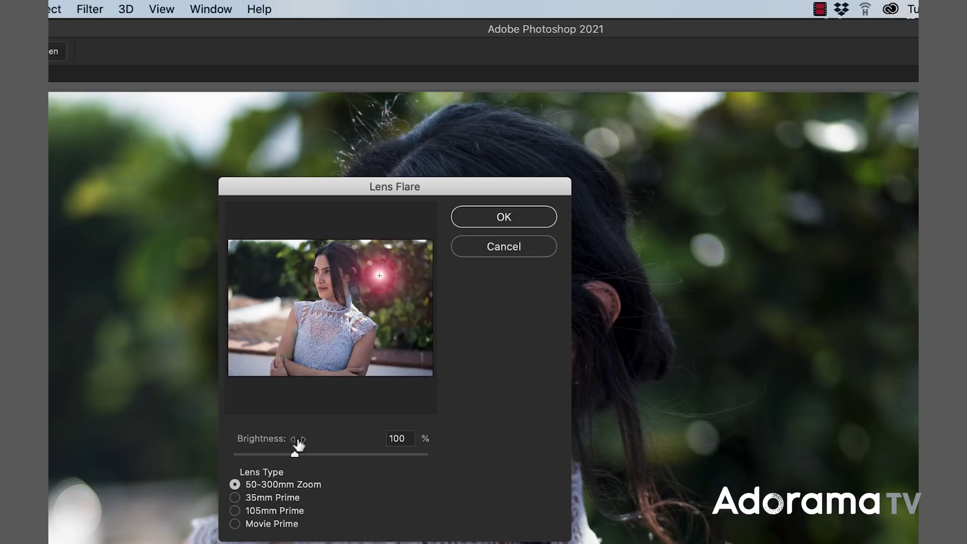
drag(295, 454, 316, 454)
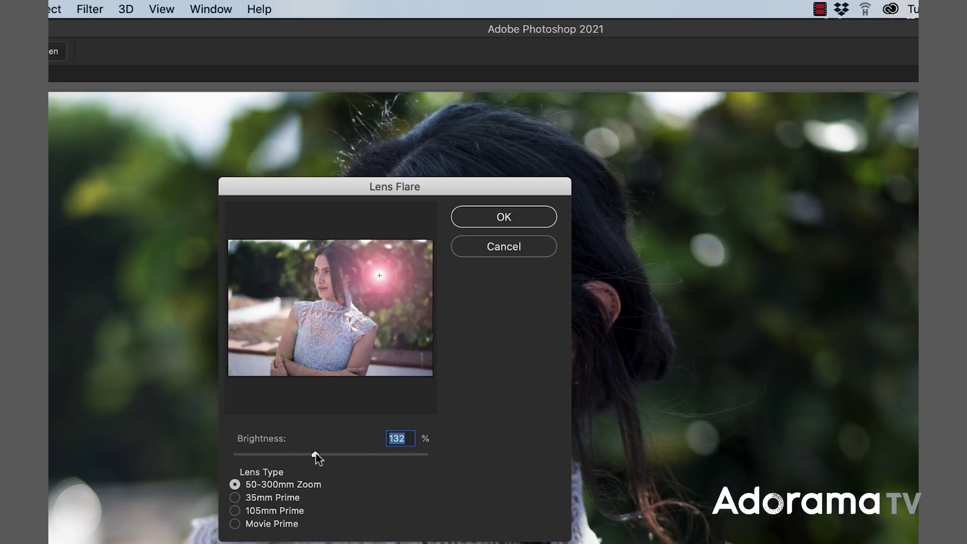
drag(381, 279, 431, 261)
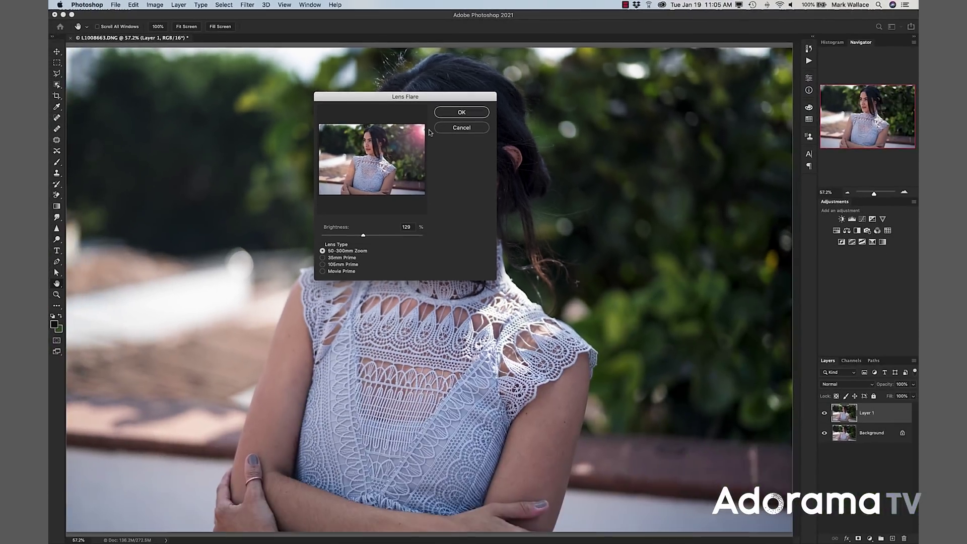
click(475, 114)
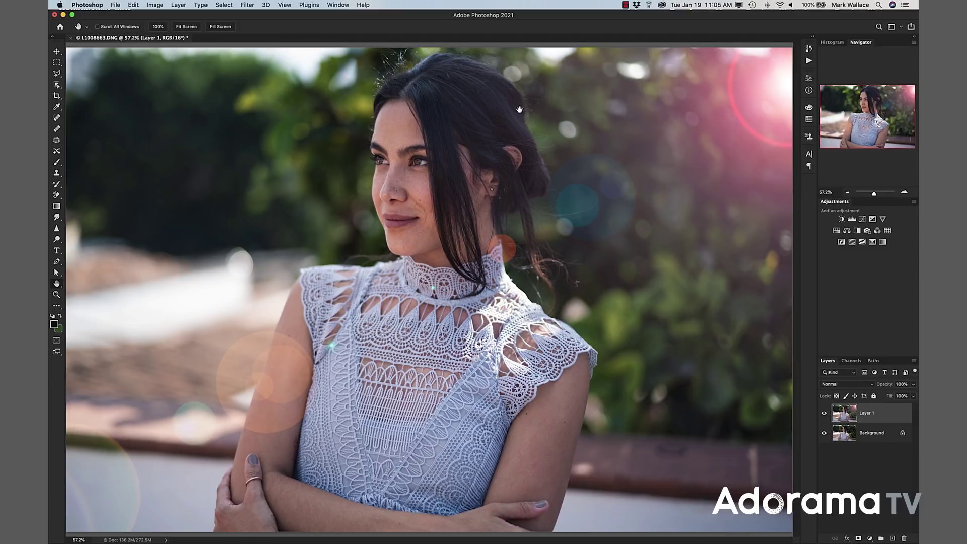
Step: Apply a 105mm Prime lens flare at about 114% brightness and save the document
click(248, 6)
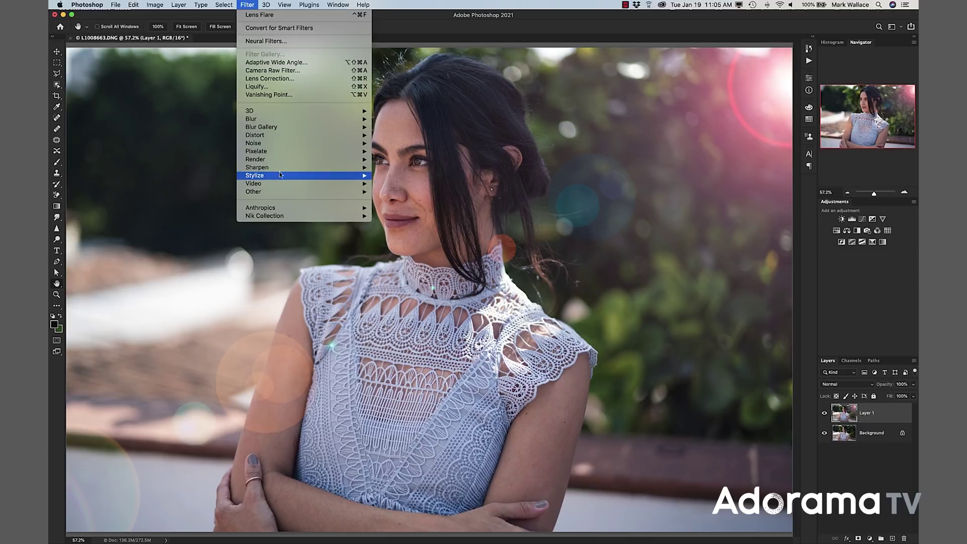
mouse_move(280, 162)
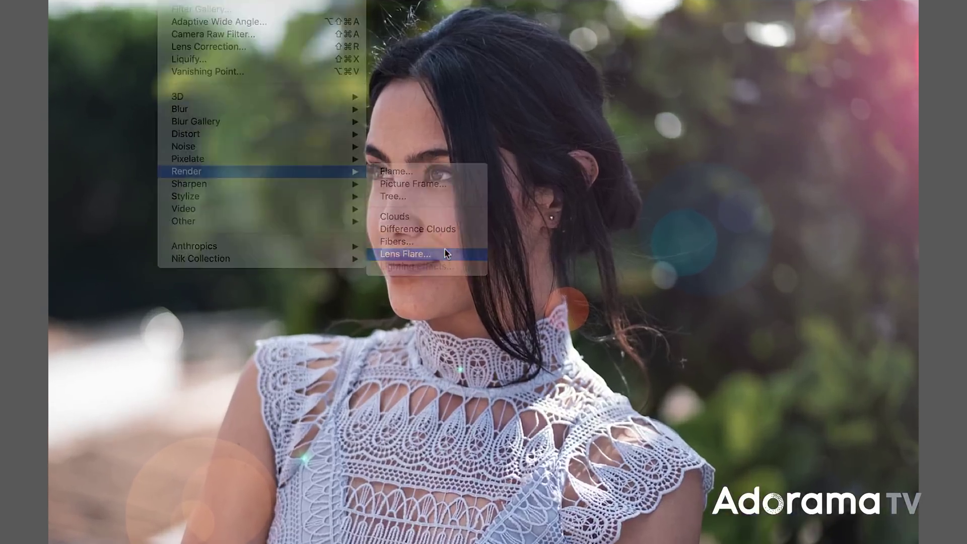
click(446, 253)
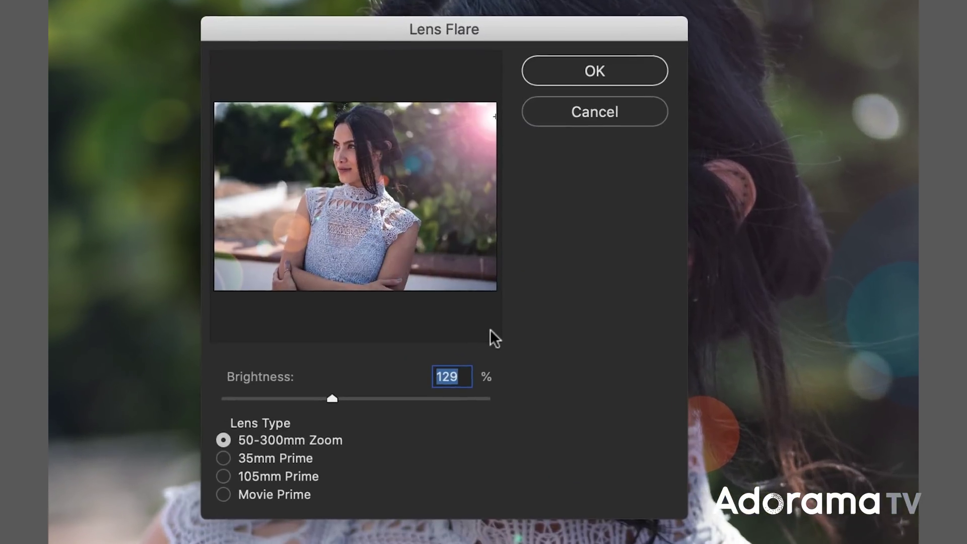
click(221, 481)
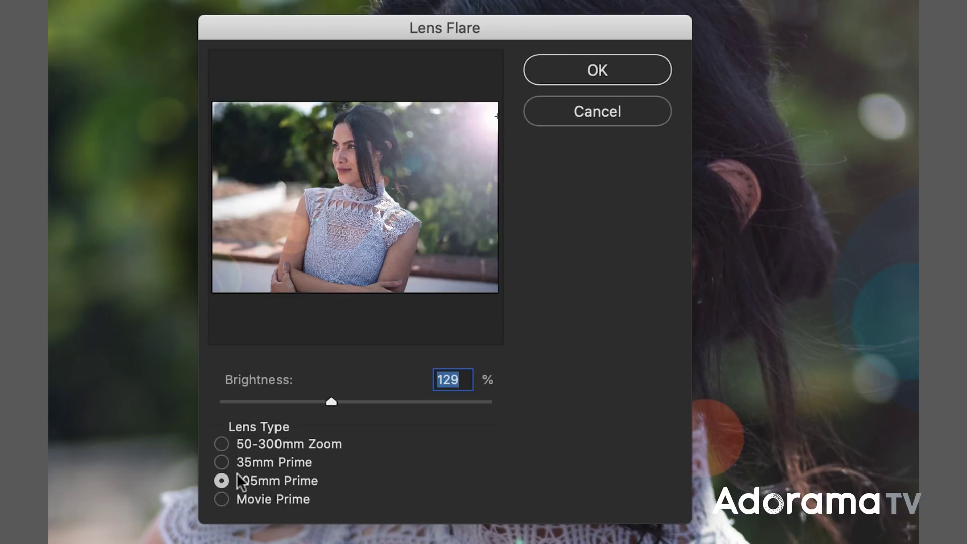
click(222, 462)
click(222, 481)
mouse_move(325, 406)
mouse_down()
mouse_move(310, 406)
mouse_move(323, 405)
mouse_up()
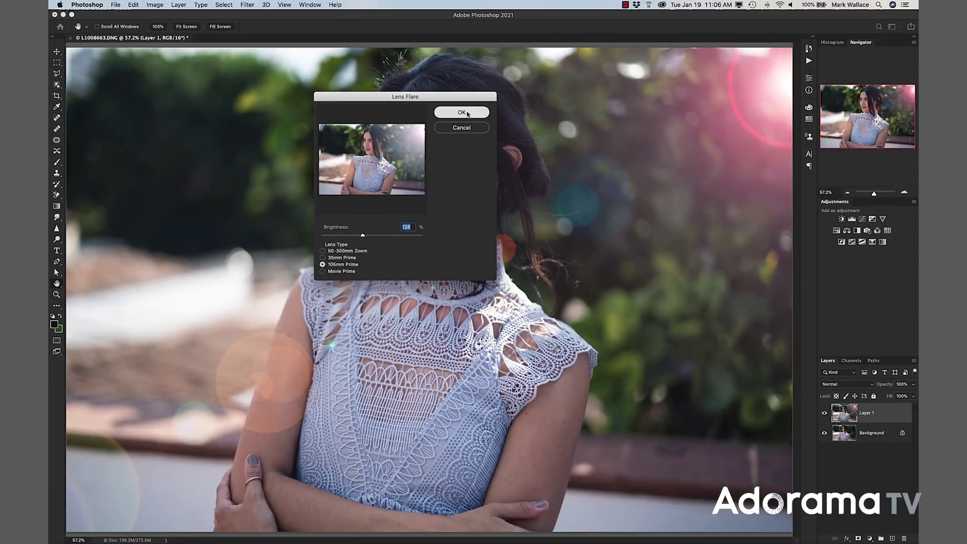
key(Return)
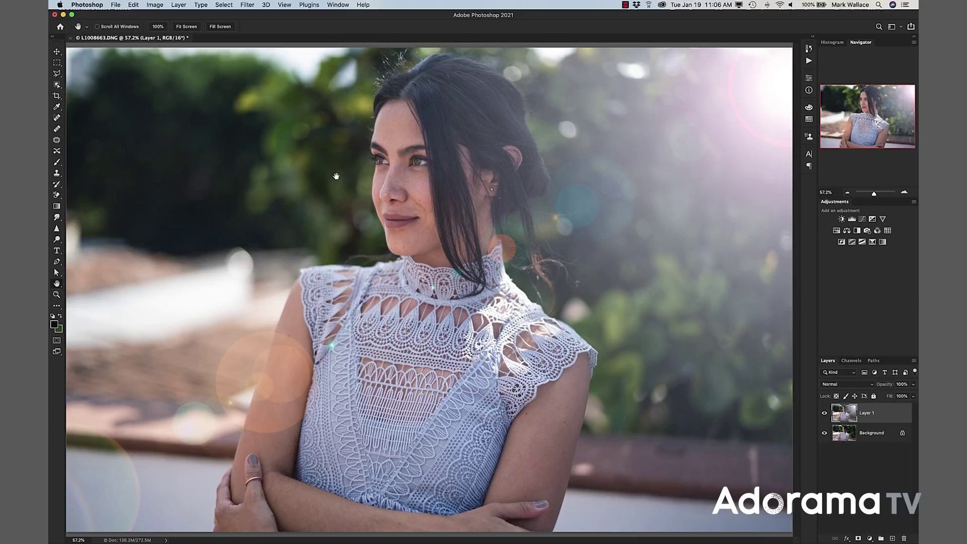
key(super+s)
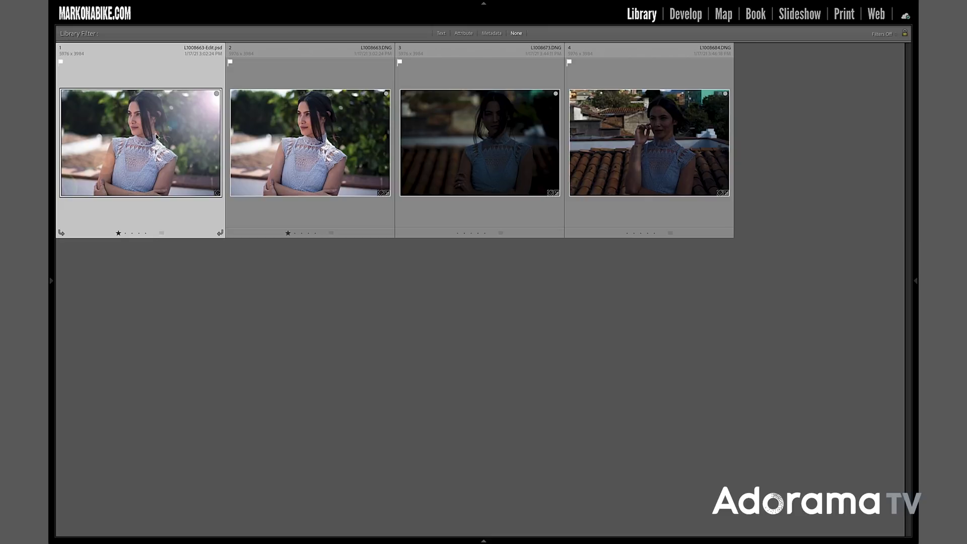
Step: Open L1008663-Edit.psd in the Develop module
click(696, 21)
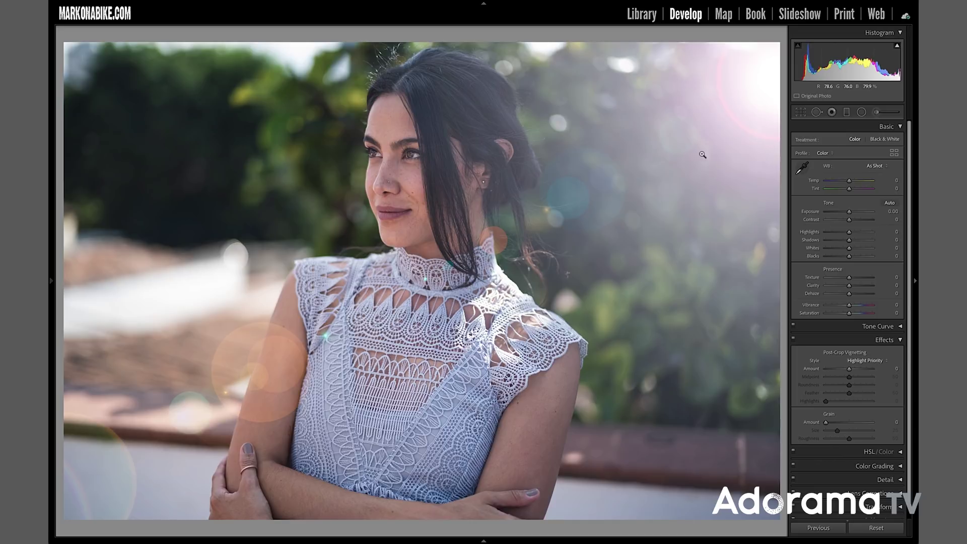
Step: Crop the flared portrait to 16 x 9, placing the woman slightly higher, and preview it
click(800, 112)
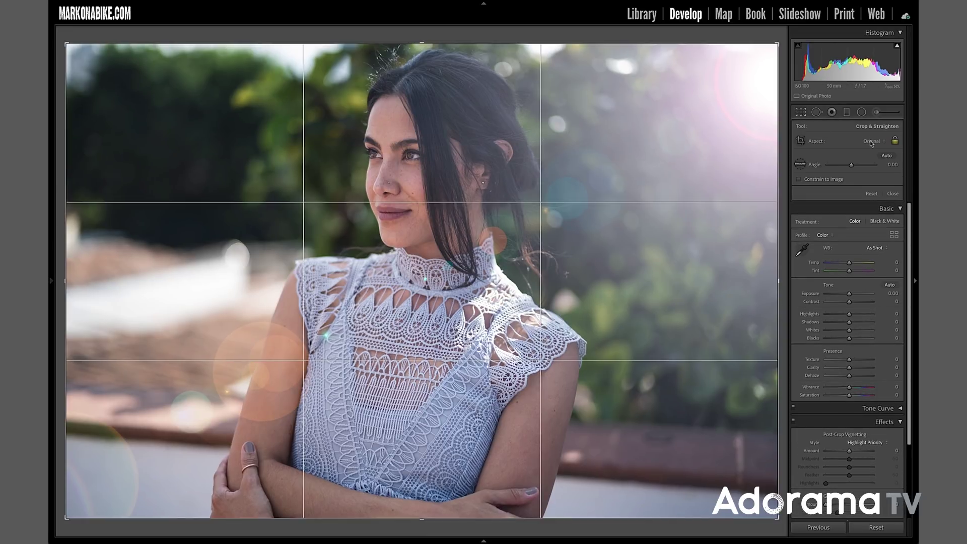
click(871, 142)
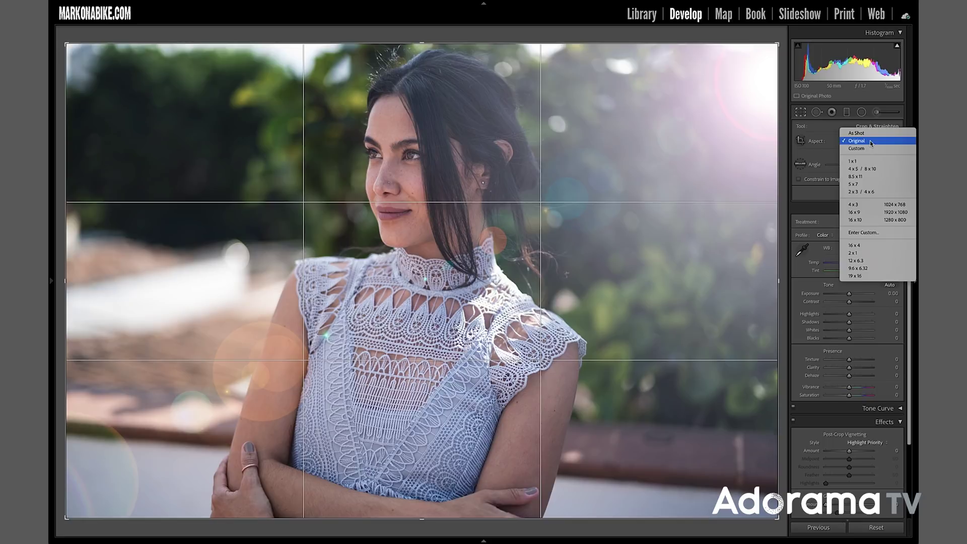
click(868, 212)
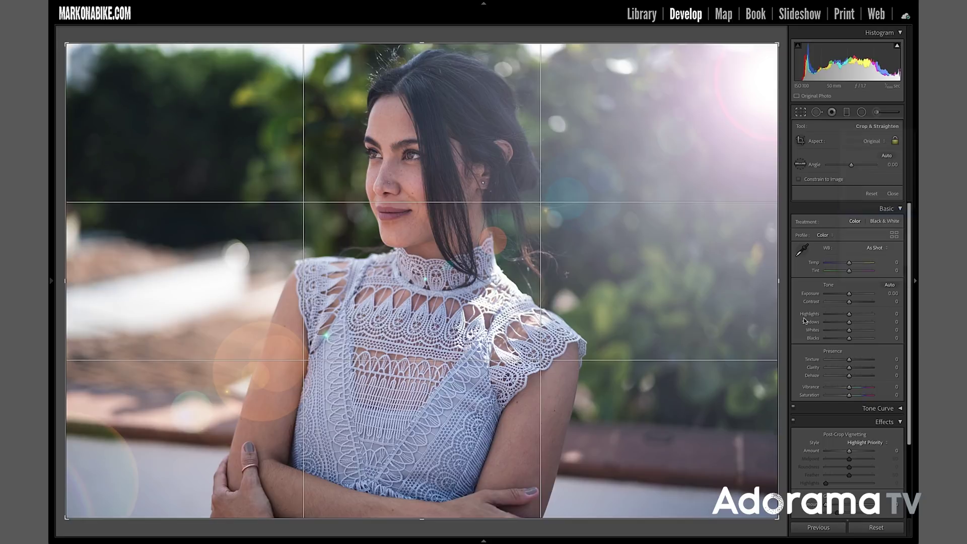
drag(778, 480, 706, 442)
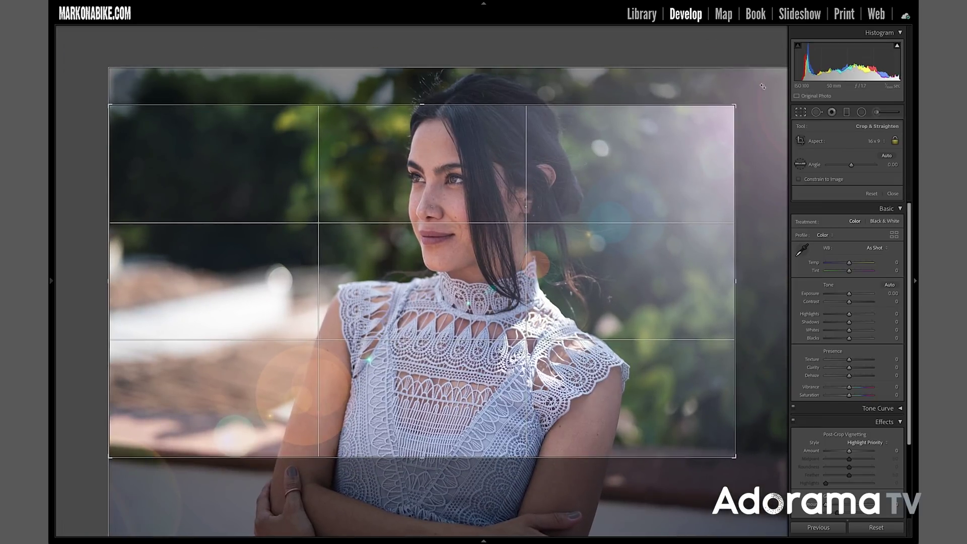
drag(617, 246, 627, 232)
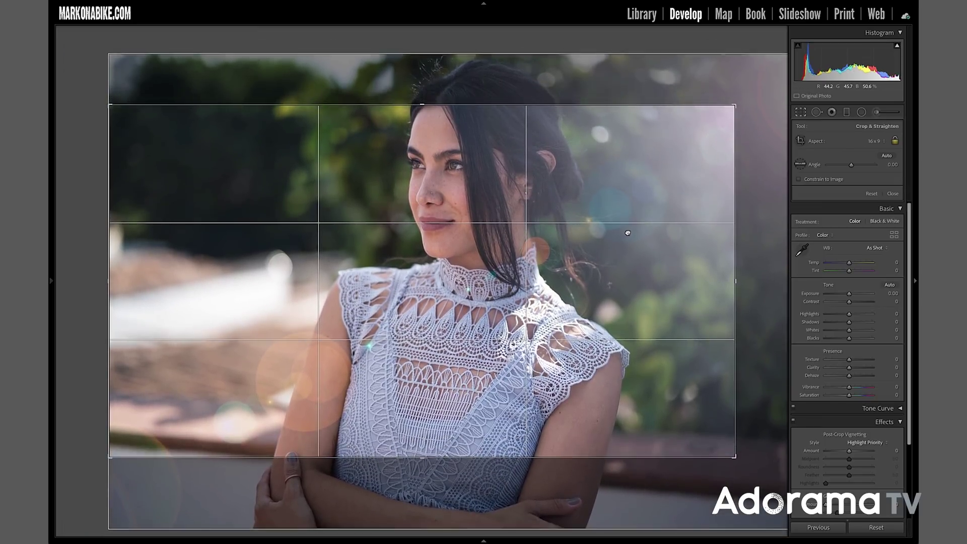
key(Return)
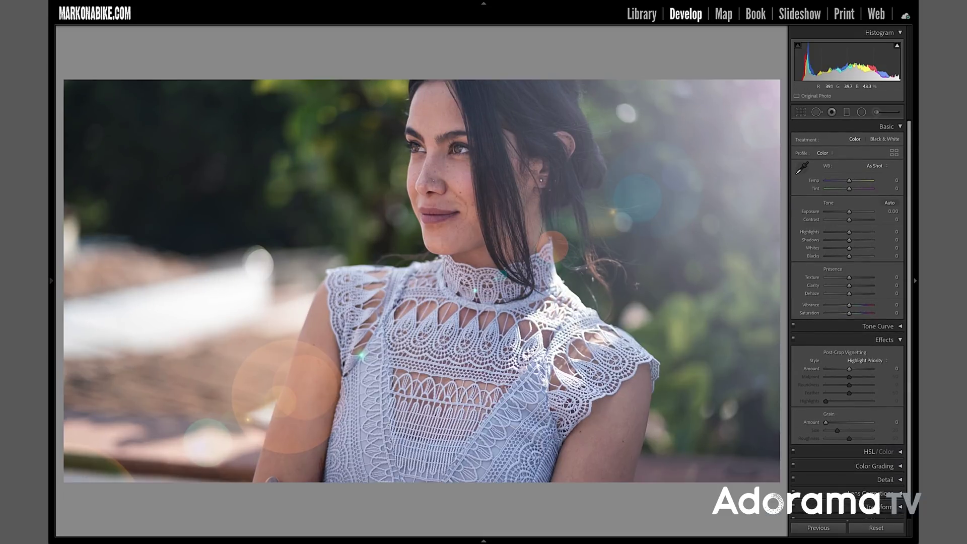
key(f)
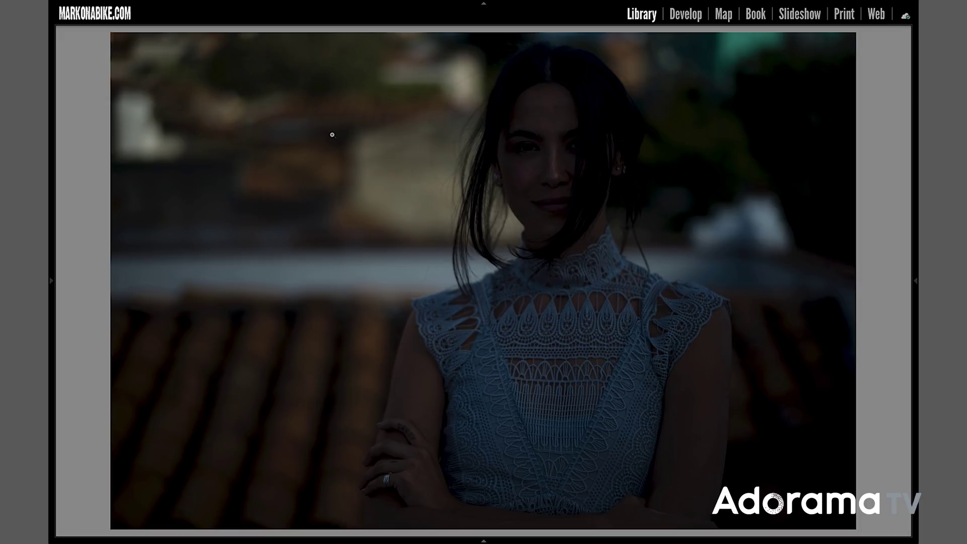
Step: Switch from Lightroom Classic over to Photoshop 2021
key(super+Tab)
key(super+Tab)
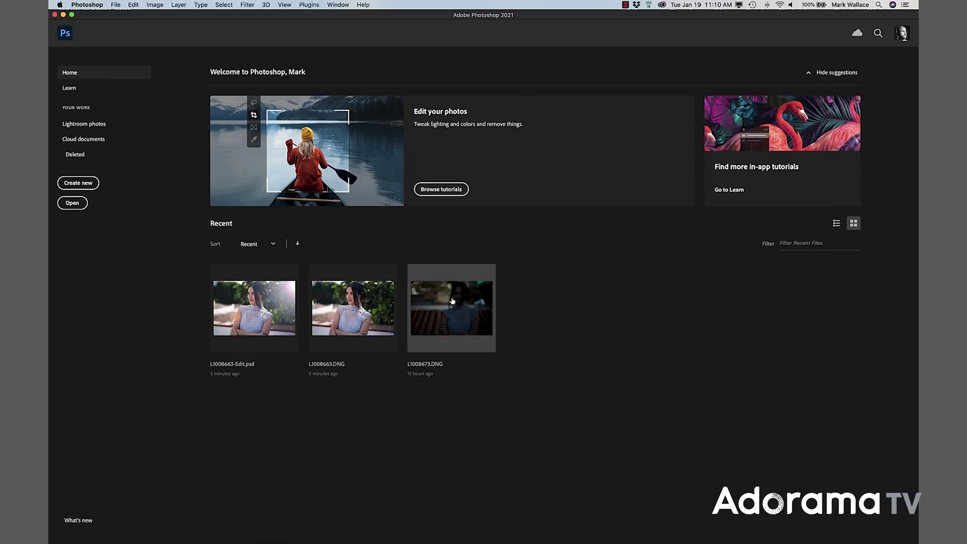
Step: Open L1008673.DNG in maximized Camera Raw and set Exposure +1.55 and Texture +10
click(446, 327)
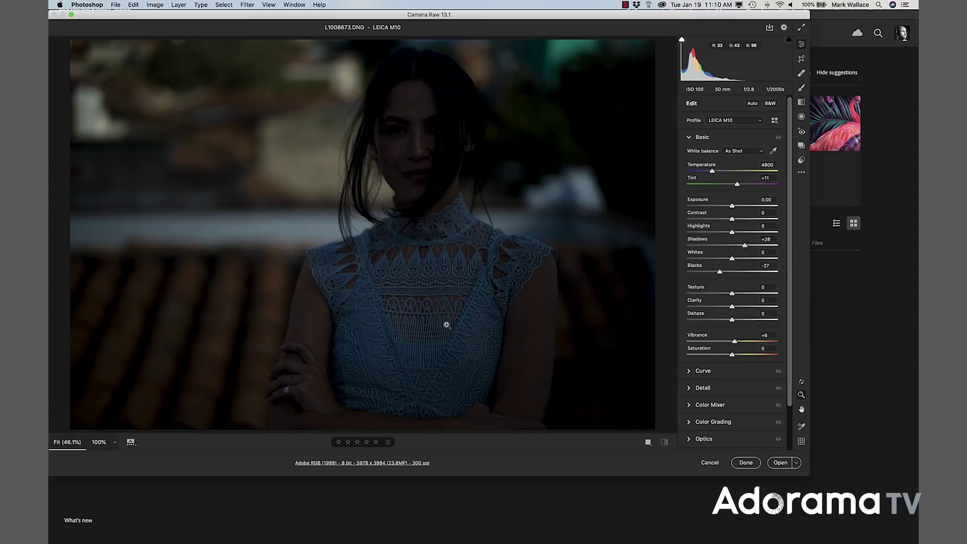
double_click(578, 20)
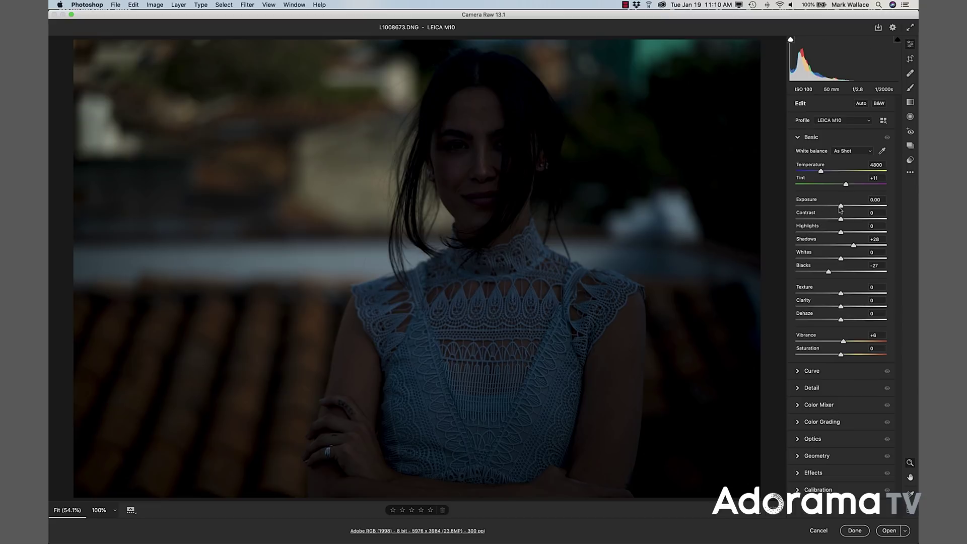
drag(840, 207, 855, 210)
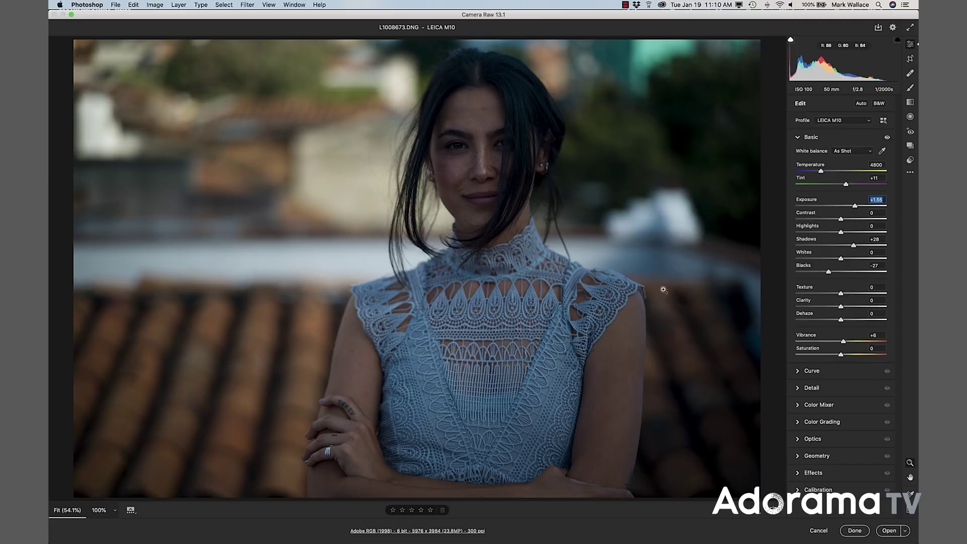
click(848, 294)
drag(848, 294, 846, 295)
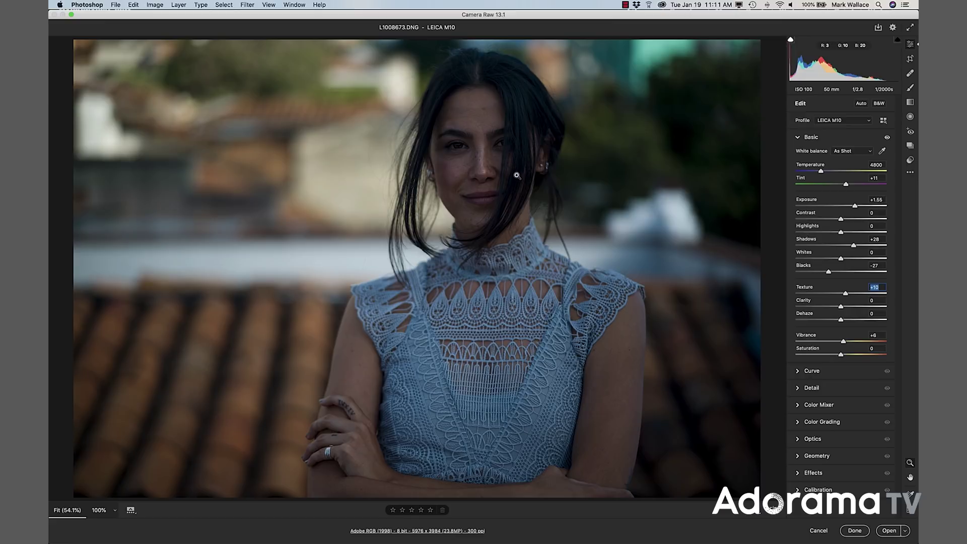
Step: Reset the Adjustment Brush, set Exposure +0.85, and paint it over the woman's face and neck
click(910, 88)
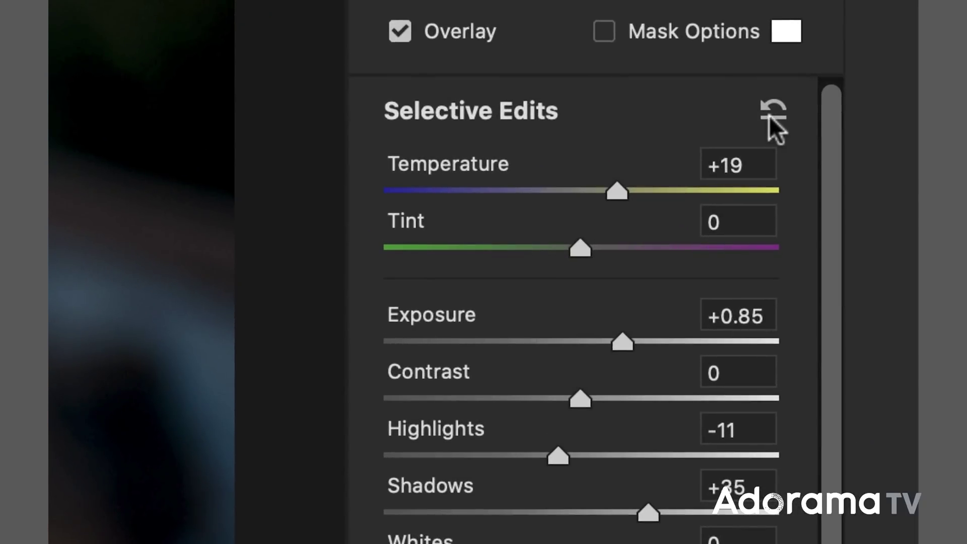
click(770, 115)
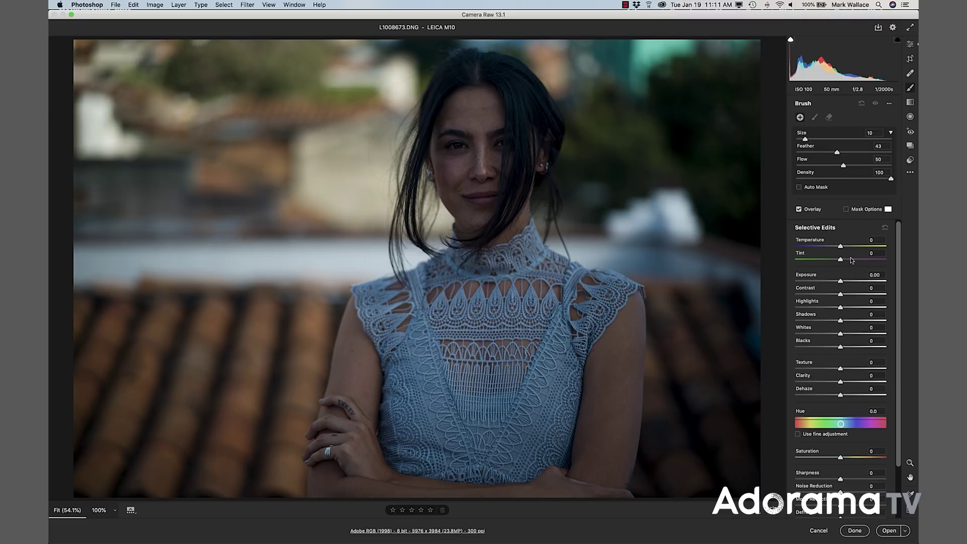
drag(840, 282, 850, 283)
mouse_move(483, 161)
mouse_down()
mouse_move(493, 197)
mouse_move(511, 119)
mouse_move(477, 92)
mouse_move(457, 111)
mouse_move(464, 176)
mouse_move(490, 94)
mouse_up()
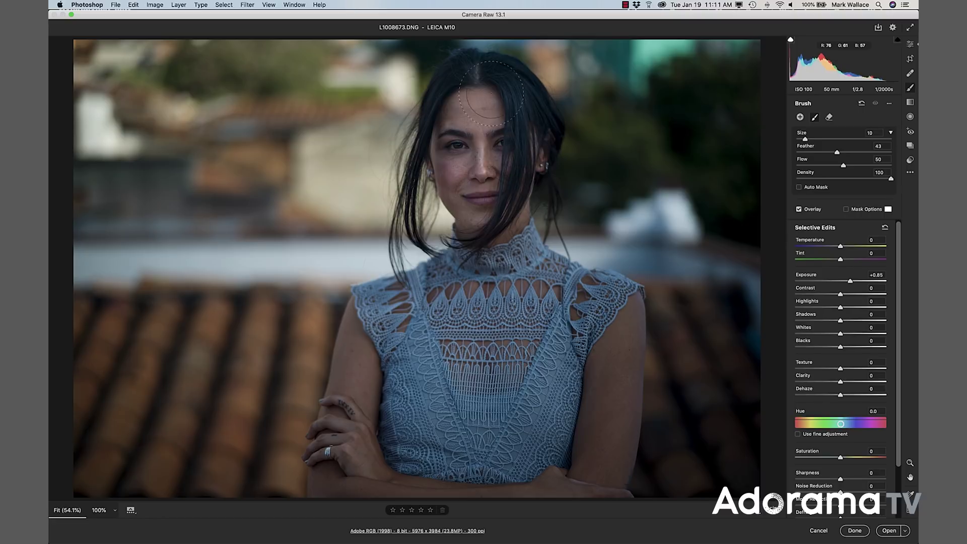
mouse_move(486, 264)
mouse_down()
mouse_move(511, 254)
mouse_move(473, 282)
mouse_move(385, 302)
mouse_move(352, 427)
mouse_move(579, 453)
mouse_move(503, 271)
mouse_up()
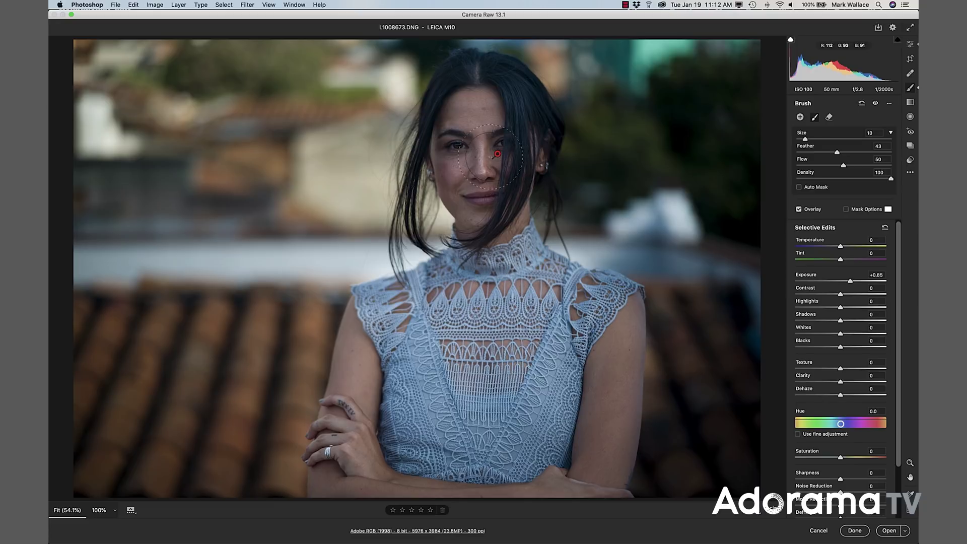
click(846, 210)
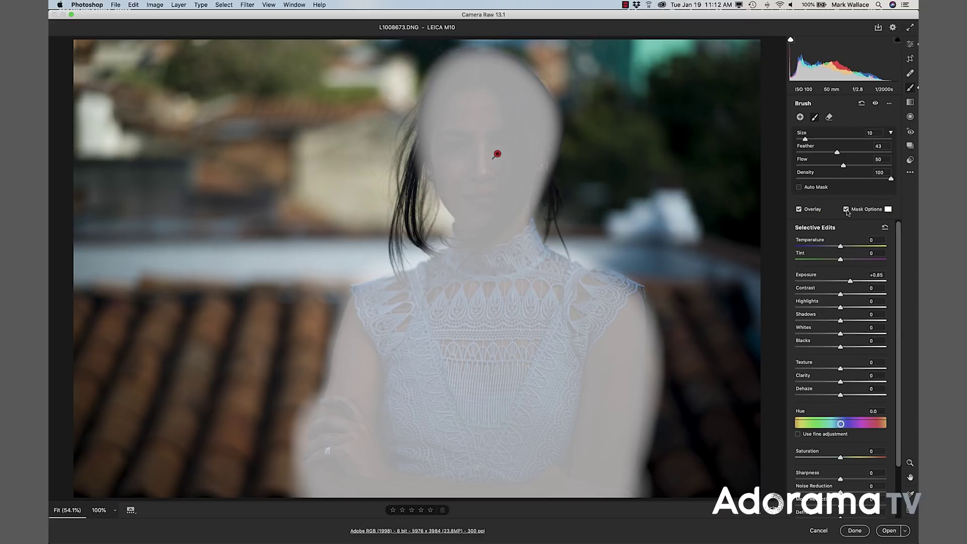
click(846, 209)
mouse_move(849, 283)
mouse_down()
mouse_move(817, 284)
mouse_move(849, 283)
mouse_up()
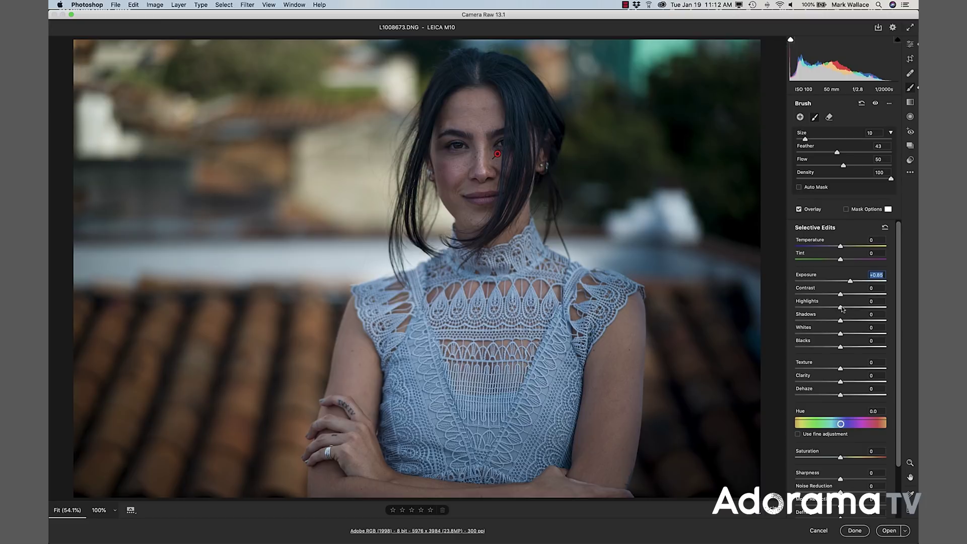
Step: Refine the face brush: lower Highlights, Shadows +36, deeper Blacks, Texture +26, Clarity +21
mouse_move(839, 308)
mouse_down()
mouse_move(831, 309)
mouse_move(856, 322)
mouse_up()
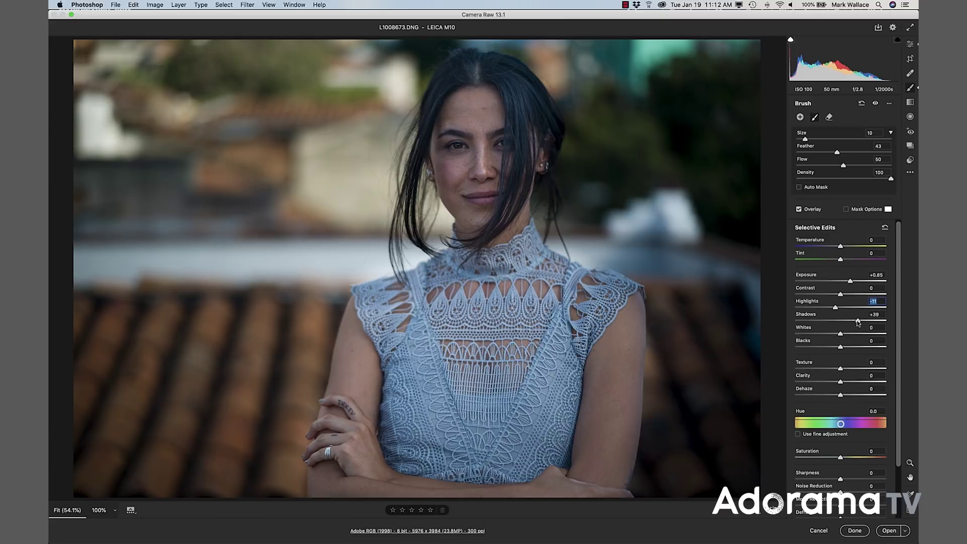
drag(856, 323, 856, 322)
scroll(848, 347, down, 1)
drag(841, 349, 838, 349)
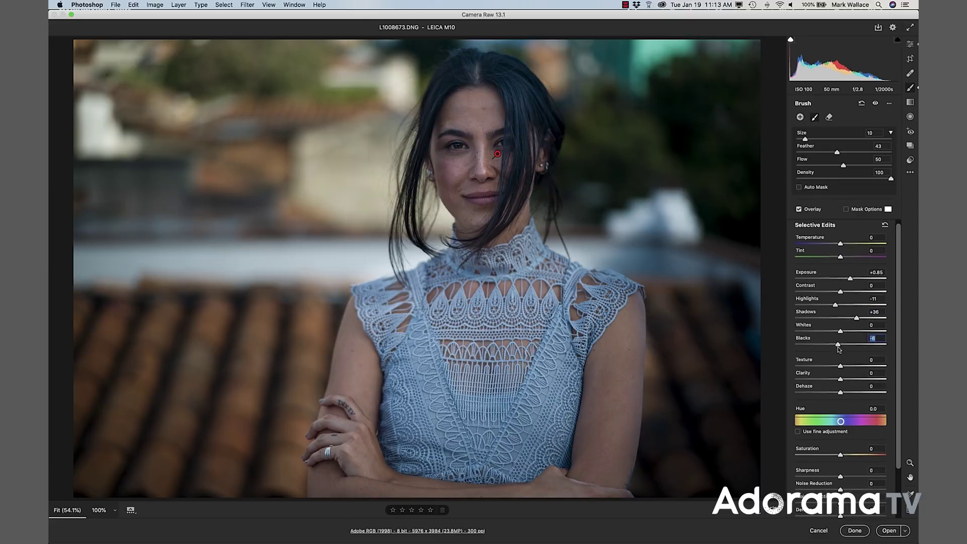
scroll(838, 348, down, 5)
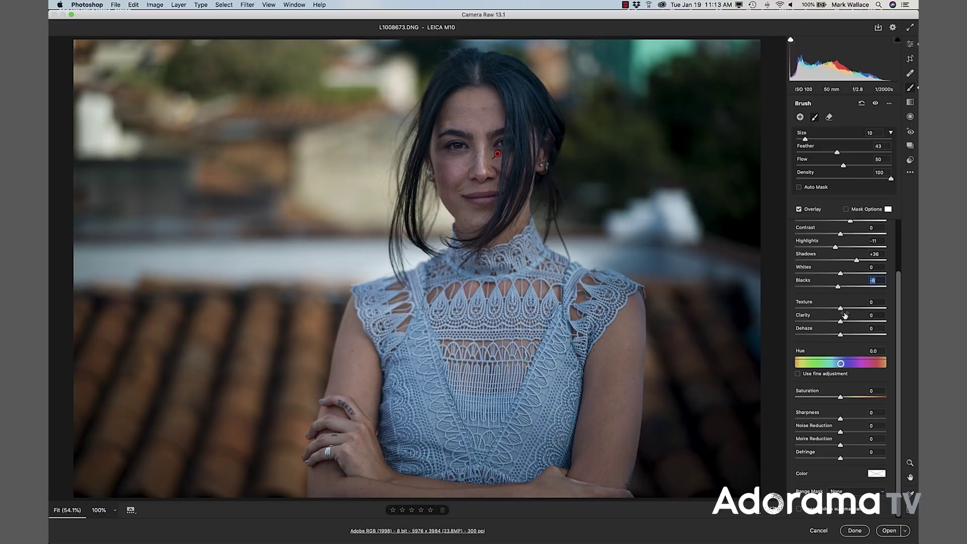
drag(846, 308, 850, 323)
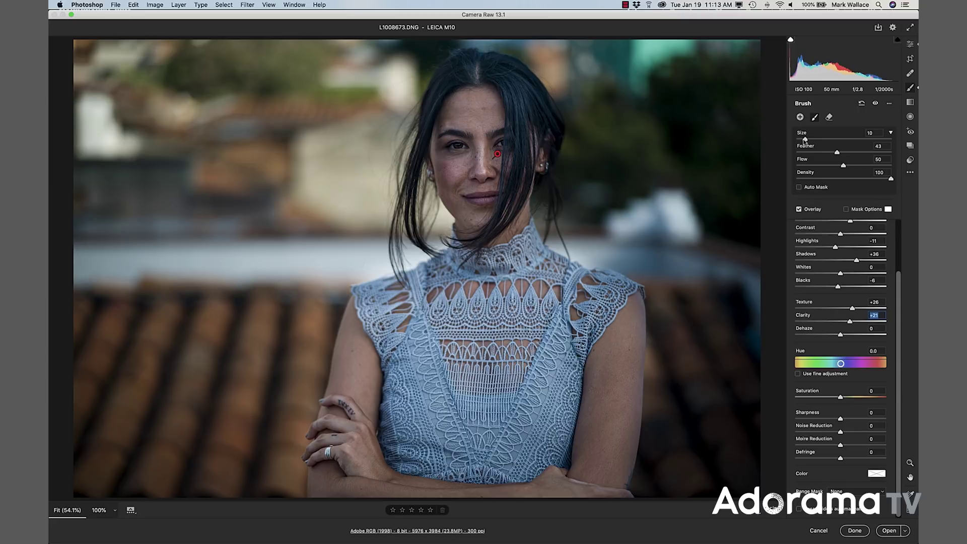
click(910, 74)
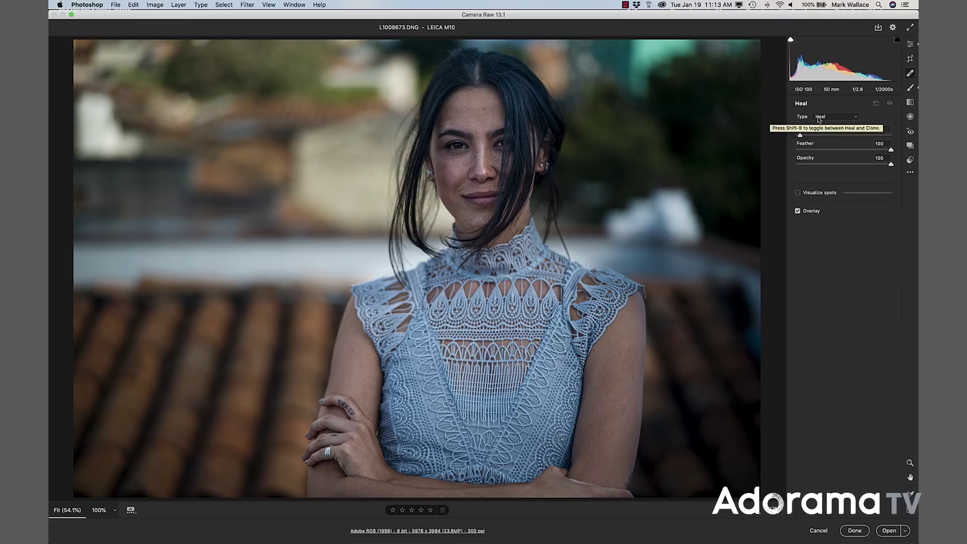
Step: Heal a forehead blemish using nearby clean skin, then open the portrait in Photoshop
click(484, 110)
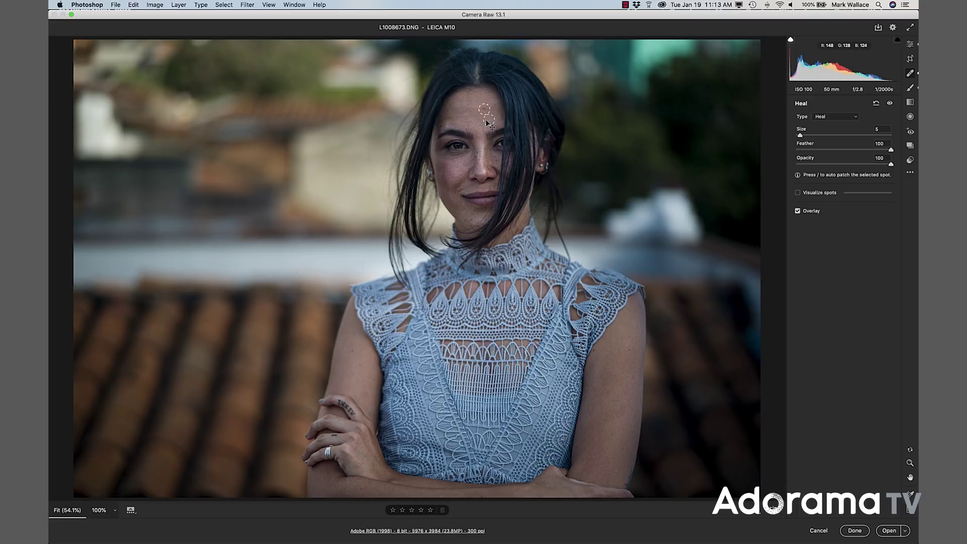
drag(463, 114, 465, 112)
click(888, 530)
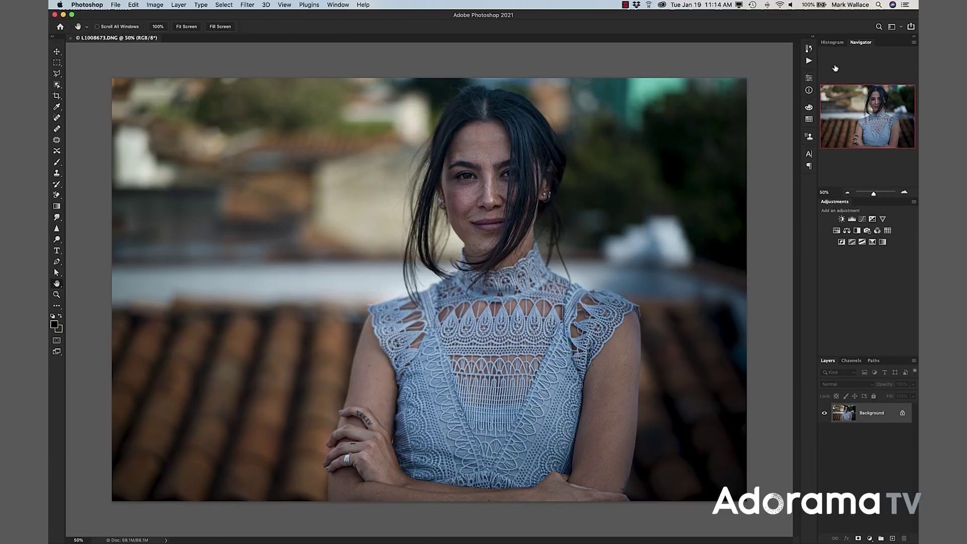
Step: Close the Photoshop document without saving and return to Lightroom Classic's Develop module
click(70, 38)
click(454, 179)
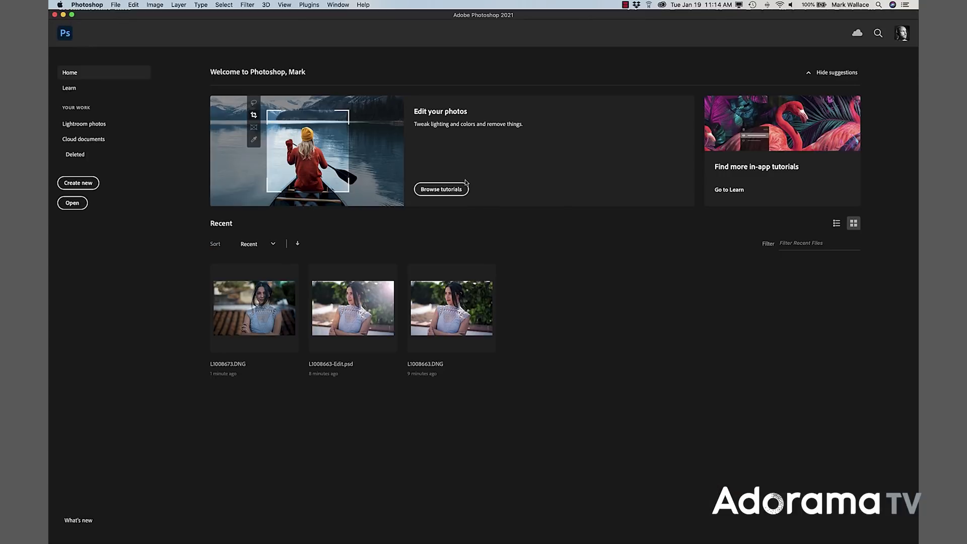
key(super+Tab)
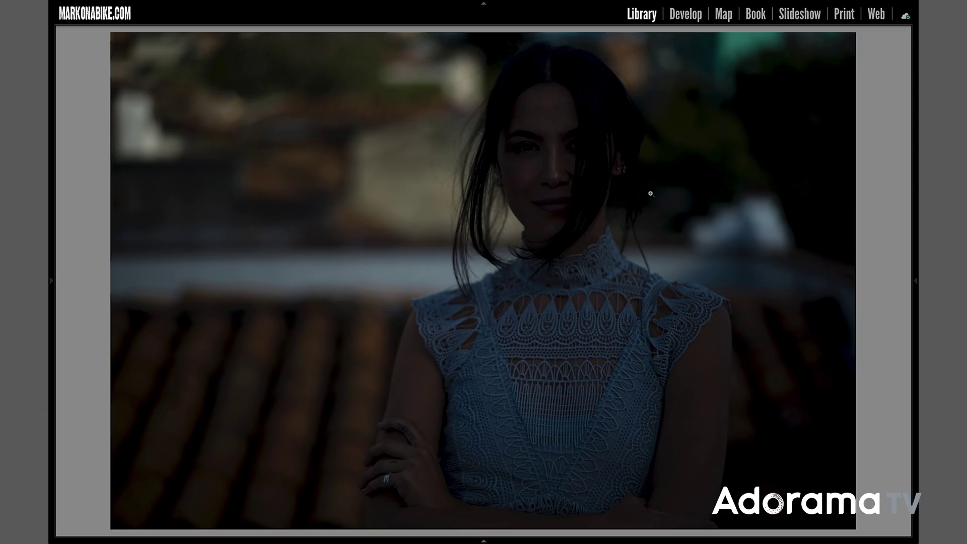
click(684, 15)
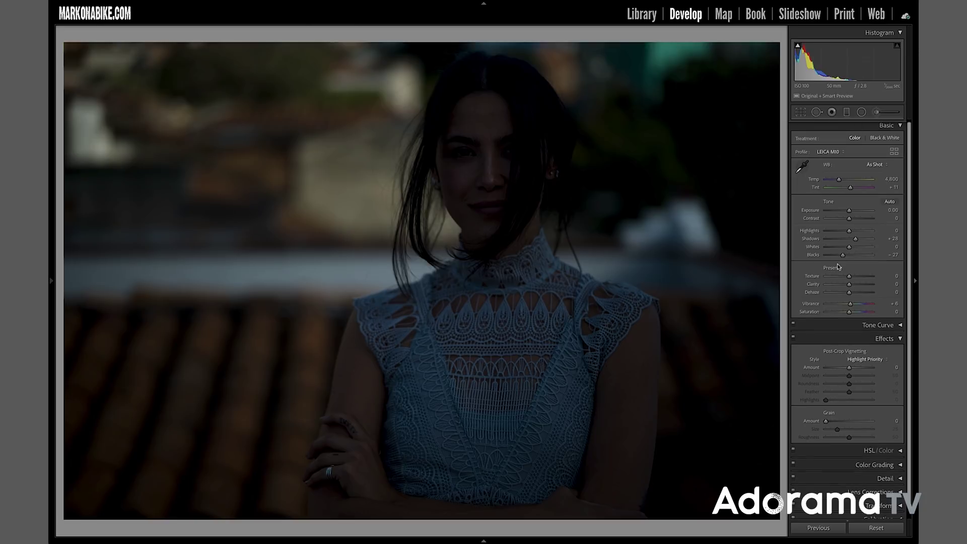
Step: Apply the Fixed snapshot to the portrait and review its local brush adjustments
mouse_move(52, 278)
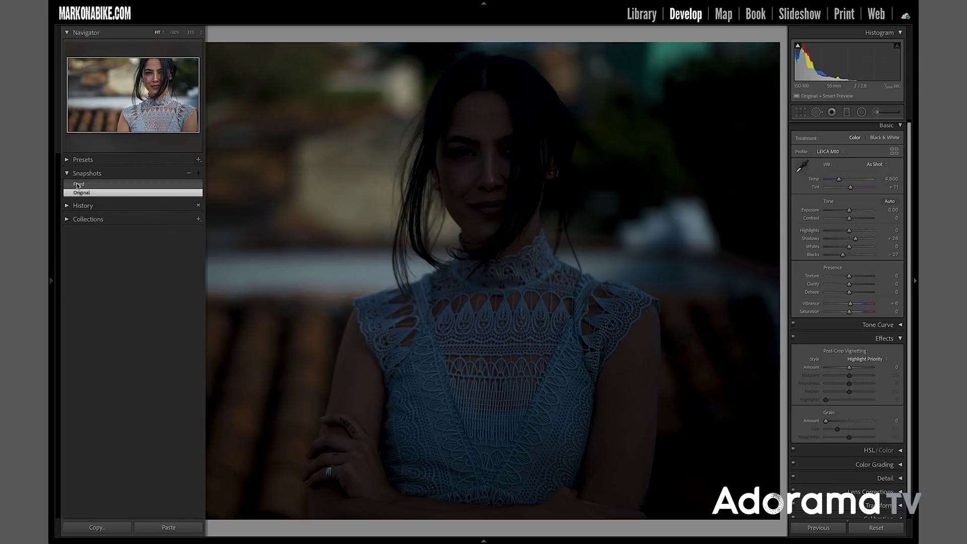
click(78, 184)
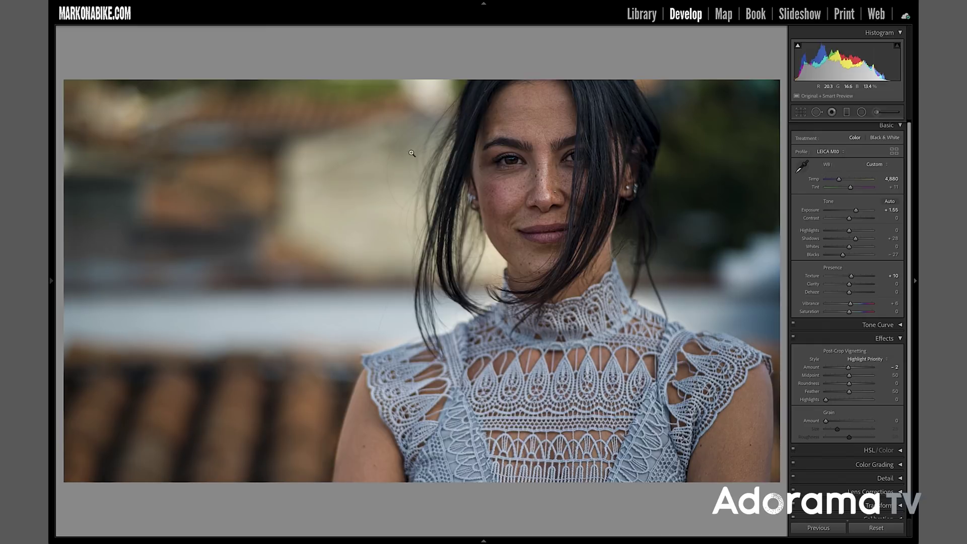
click(877, 113)
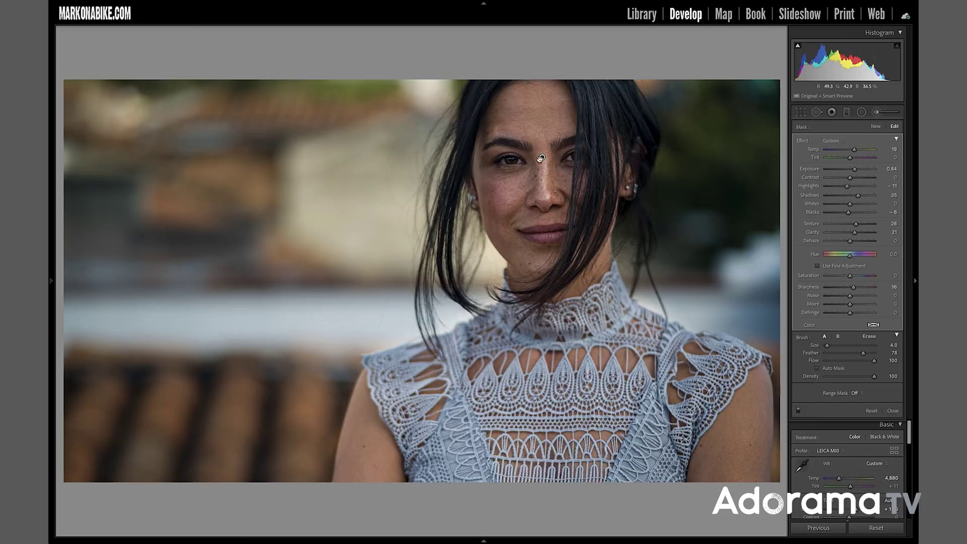
mouse_move(543, 157)
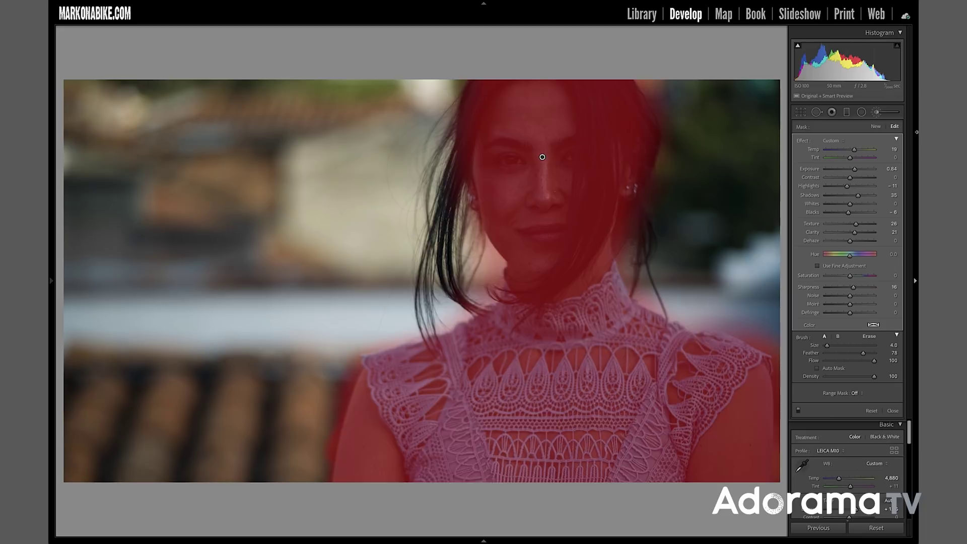
click(891, 411)
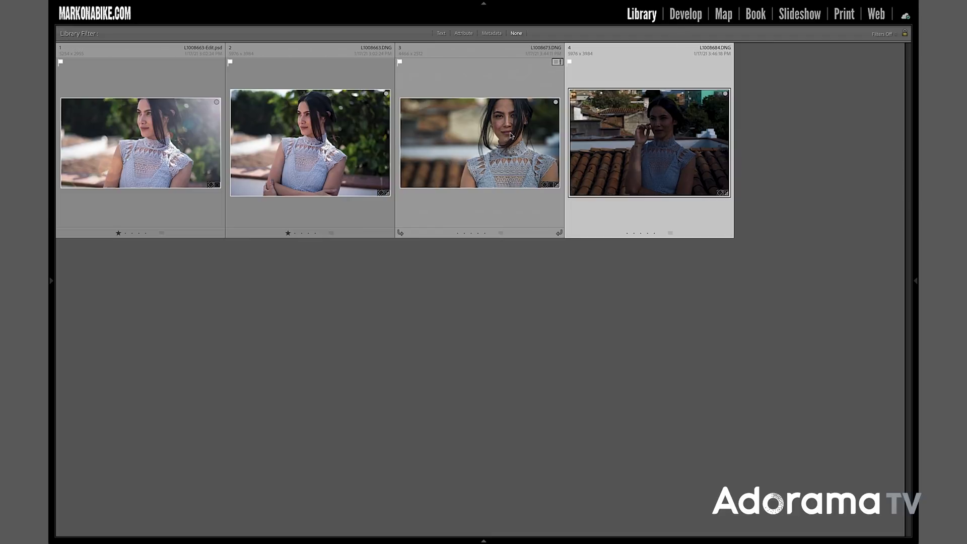
Step: Open L1008684.DNG in Develop and apply its Fixed snapshot
click(693, 17)
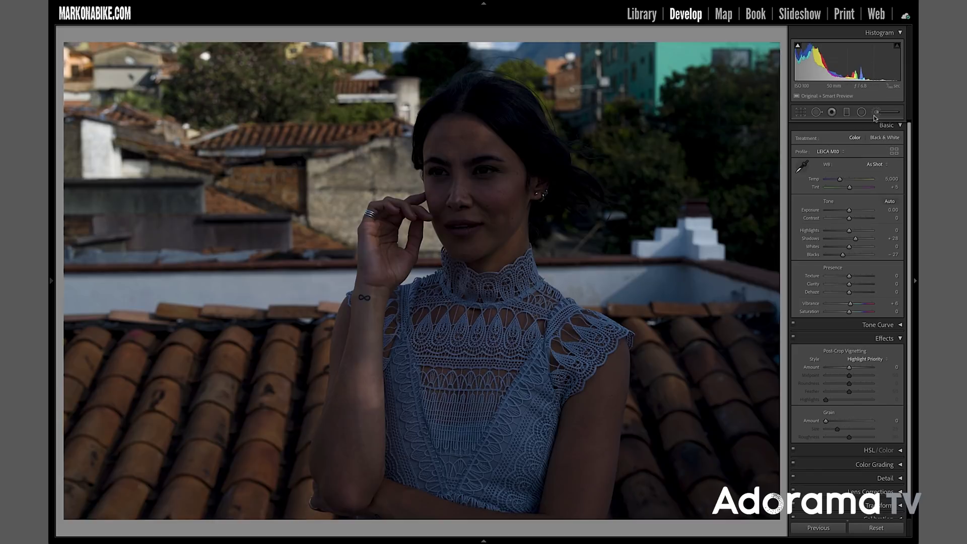
mouse_move(53, 285)
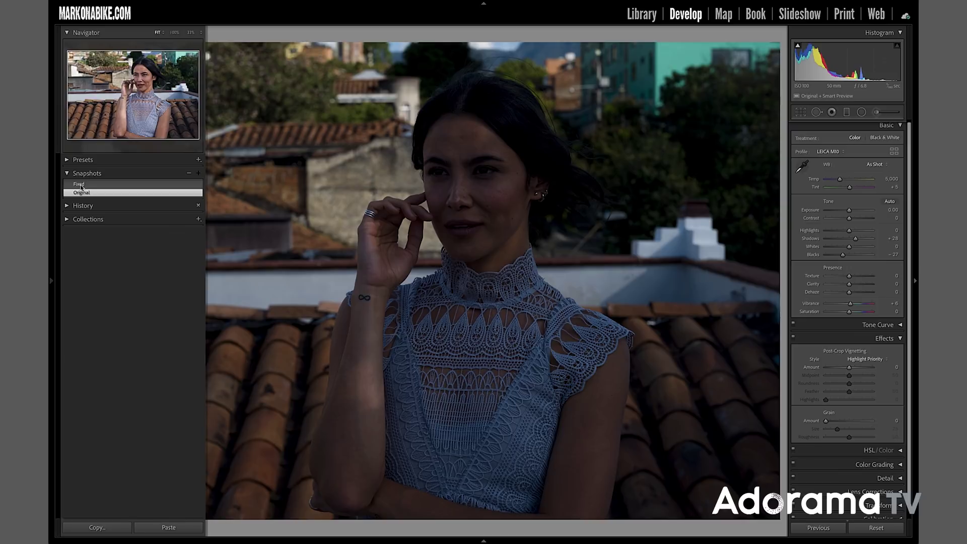
click(81, 185)
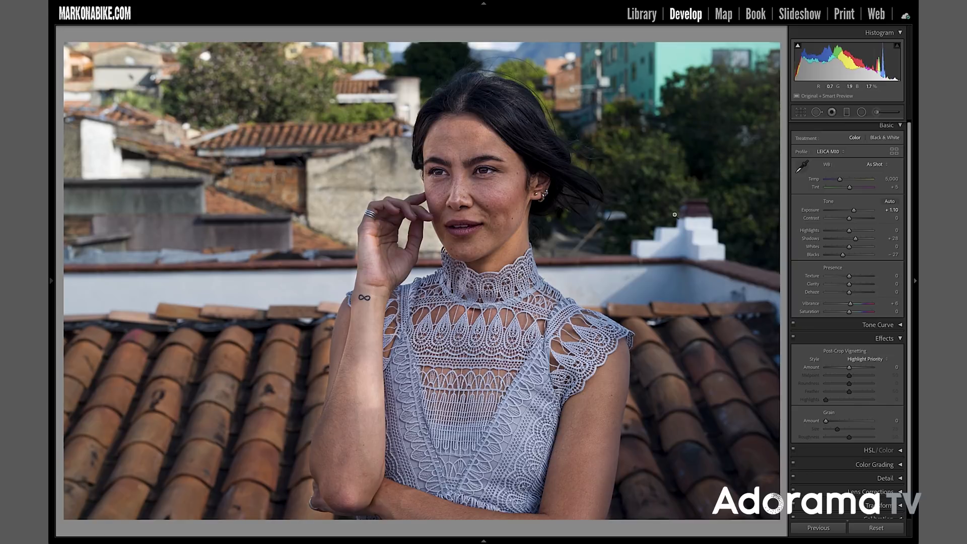
click(877, 112)
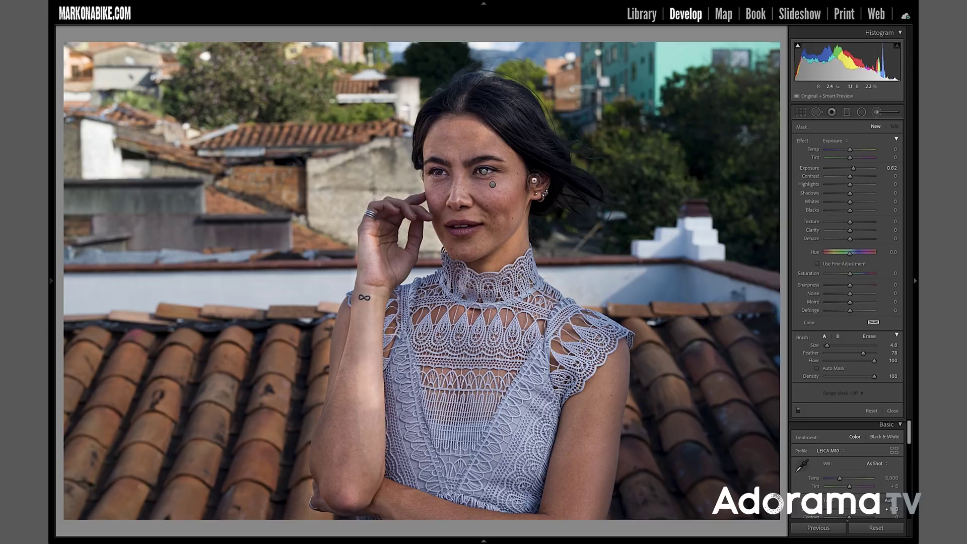
click(492, 185)
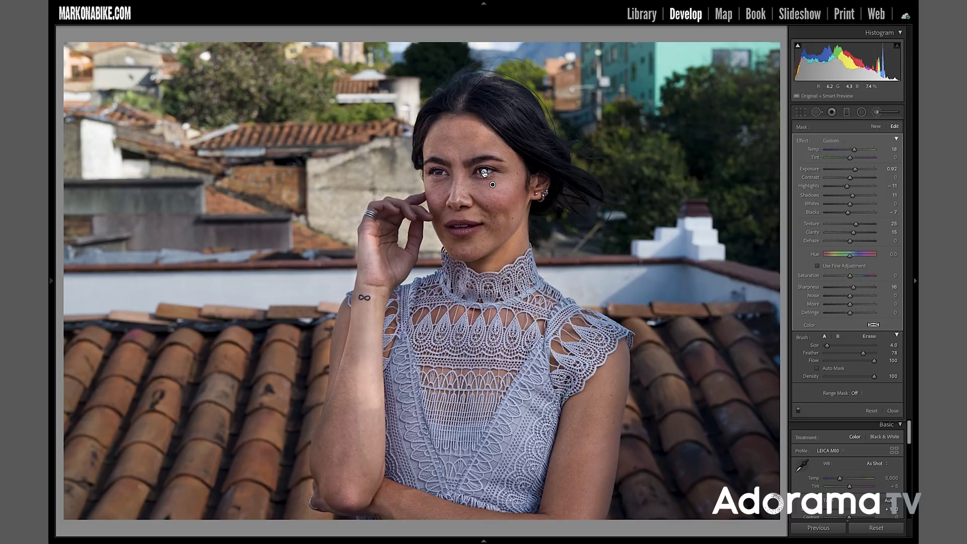
click(483, 173)
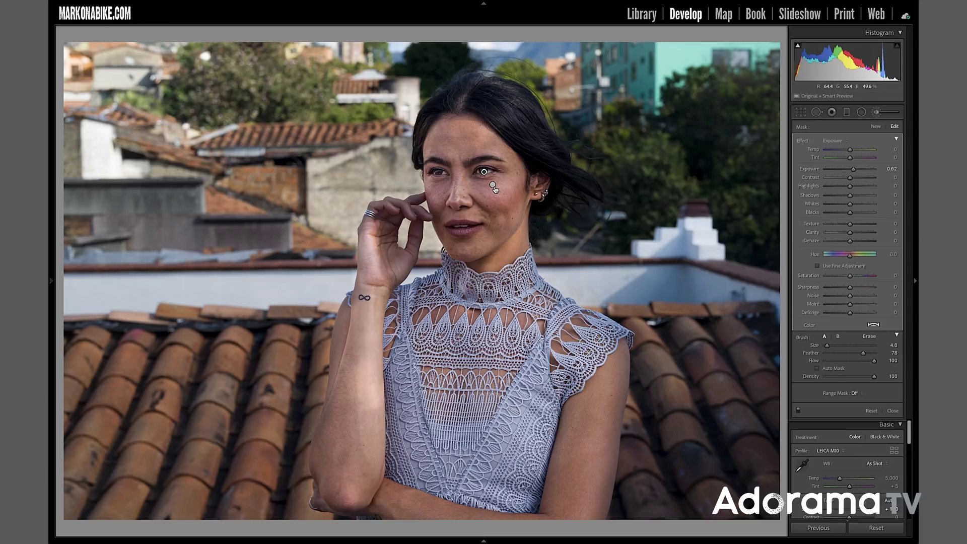
click(892, 410)
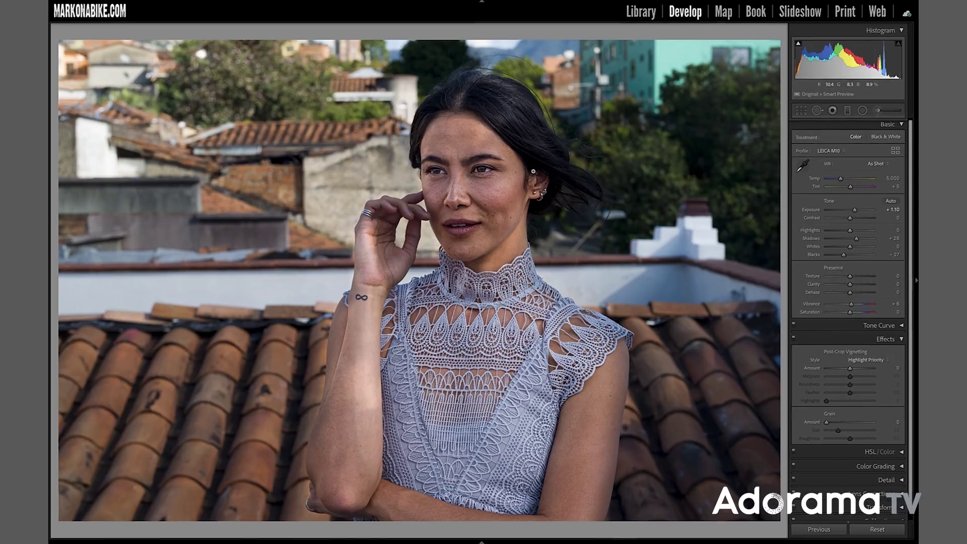
Step: Send the portrait from Lightroom to Analog Efex Pro 2 via Edit In
right_click(533, 173)
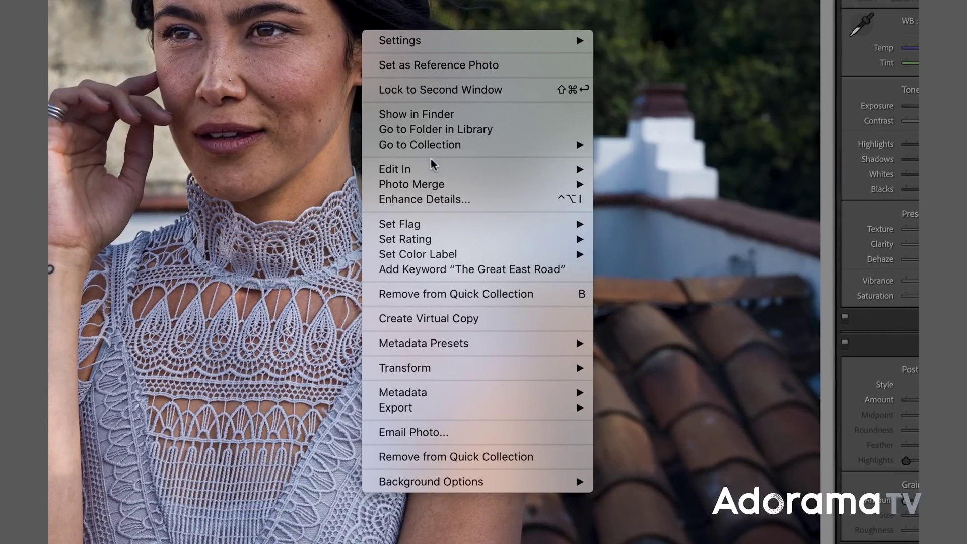
mouse_move(428, 165)
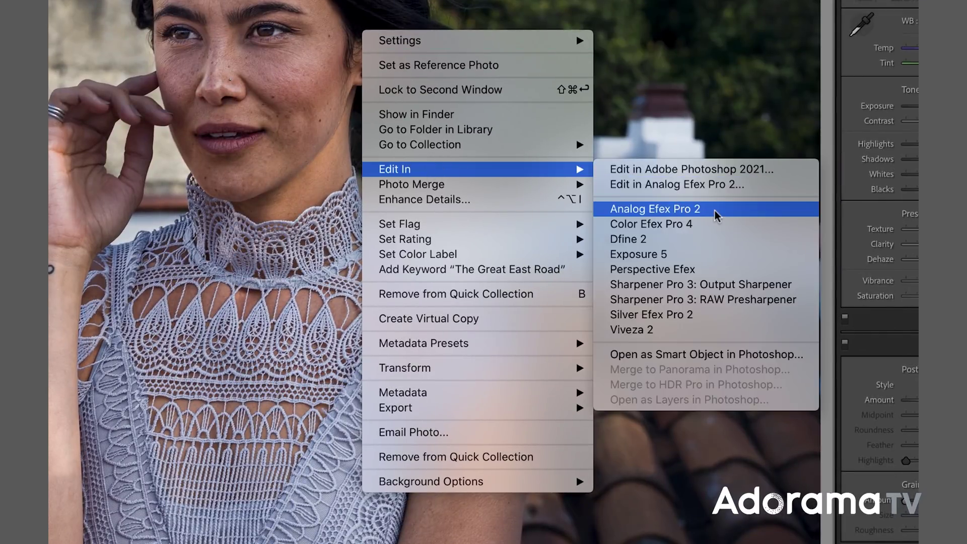
click(715, 209)
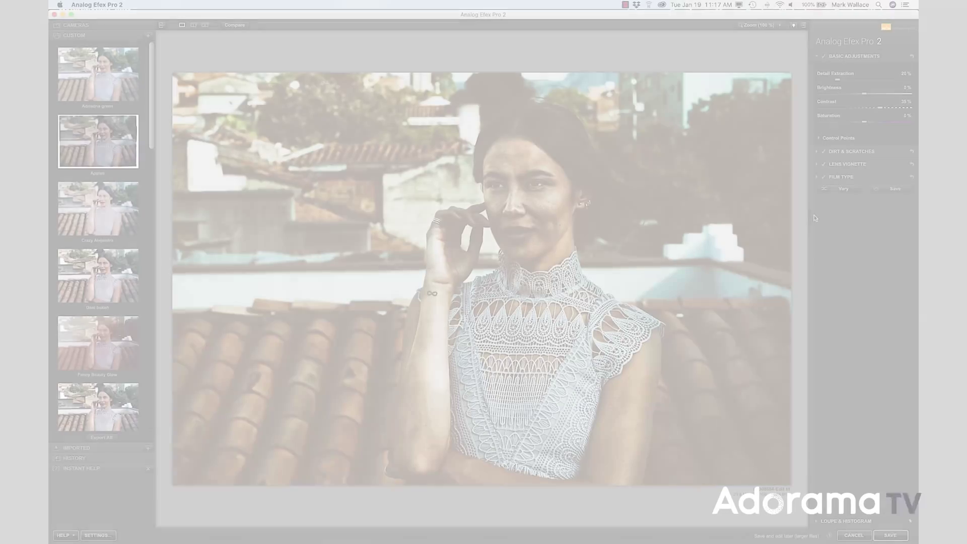
Step: Compare the Adriadna green, Classic Camera 1 and Classic Camera 3 presets, settling on Classic Camera 1
mouse_move(71, 82)
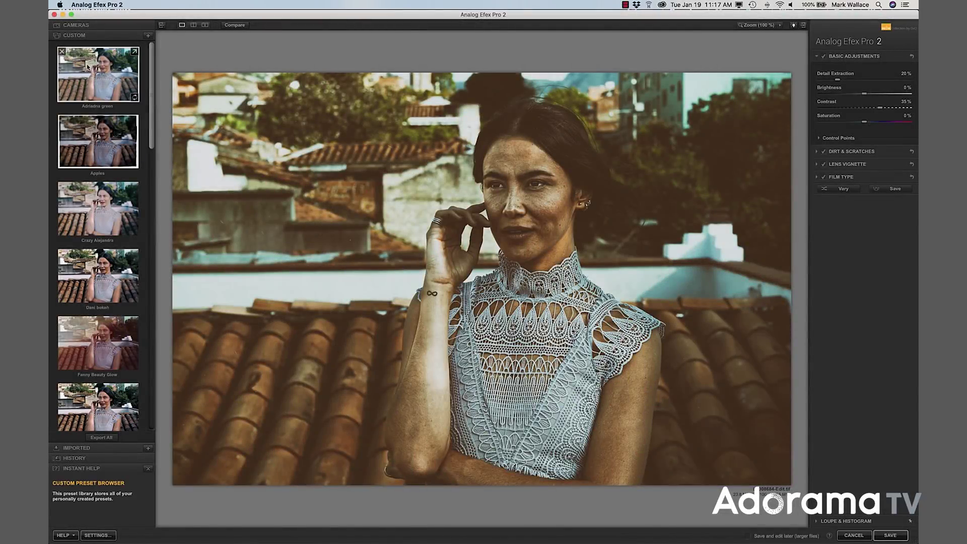
click(88, 64)
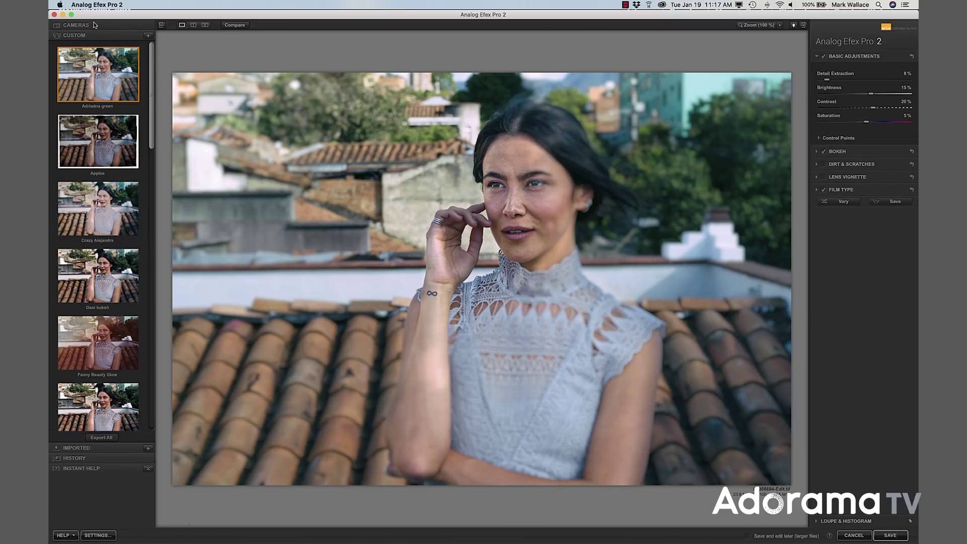
click(95, 25)
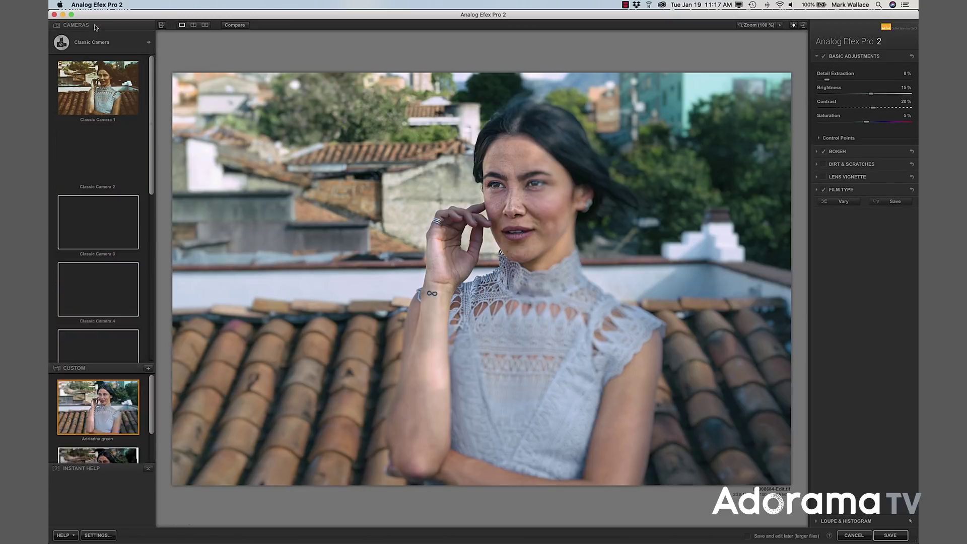
click(94, 91)
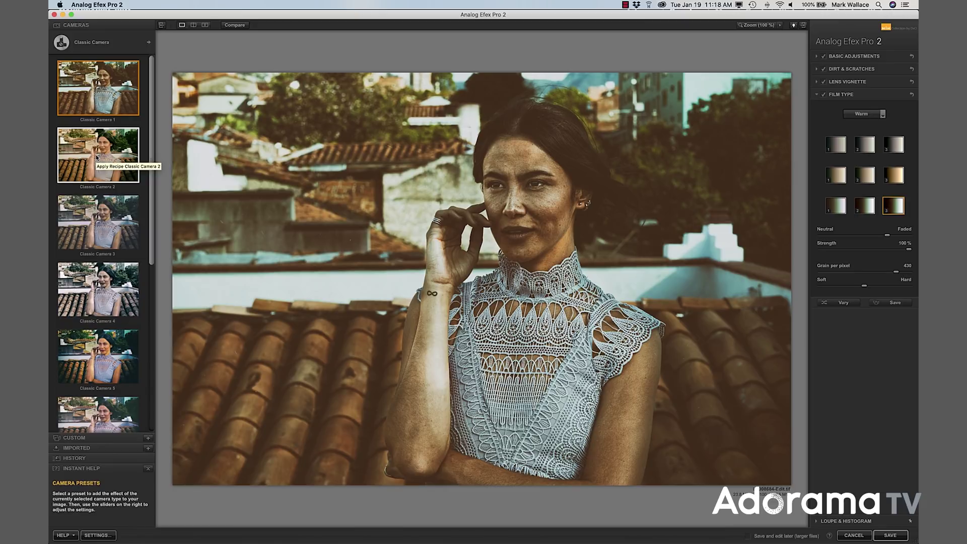
click(107, 216)
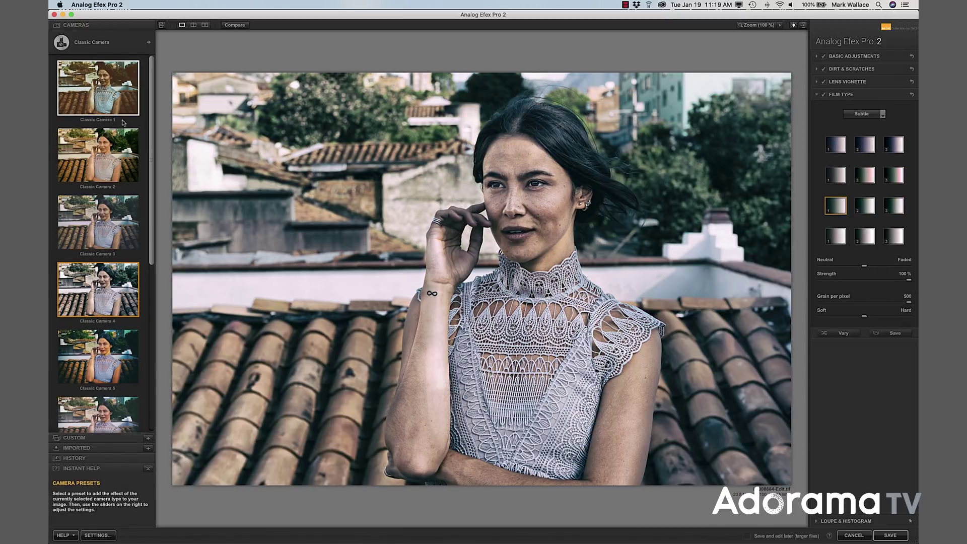
click(90, 83)
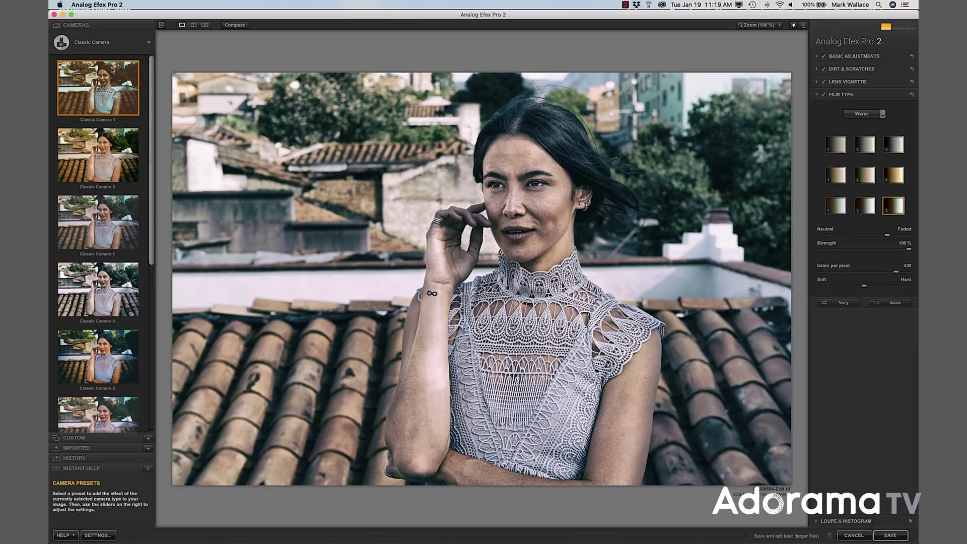
click(148, 43)
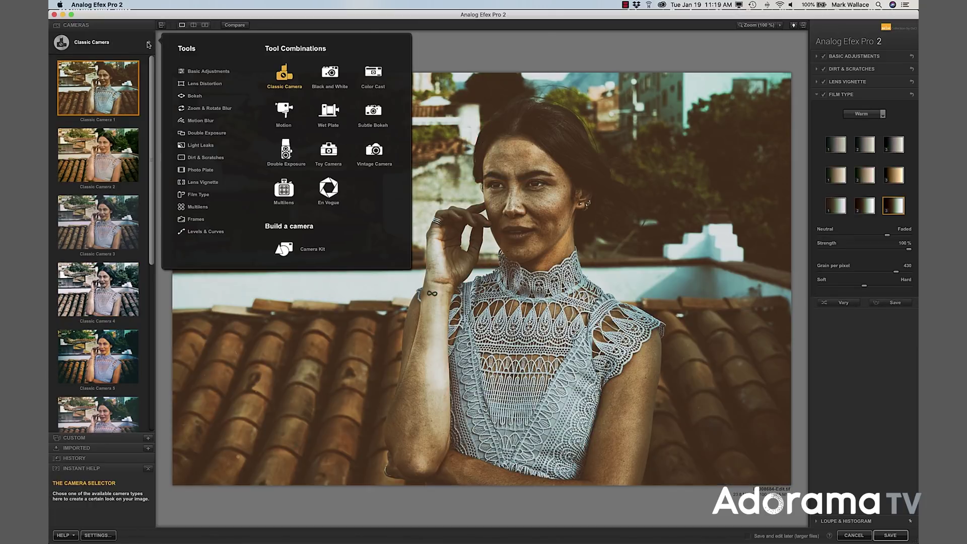
Step: Start a custom camera kit and try Soft, then Crisp, light-leak presets
click(183, 146)
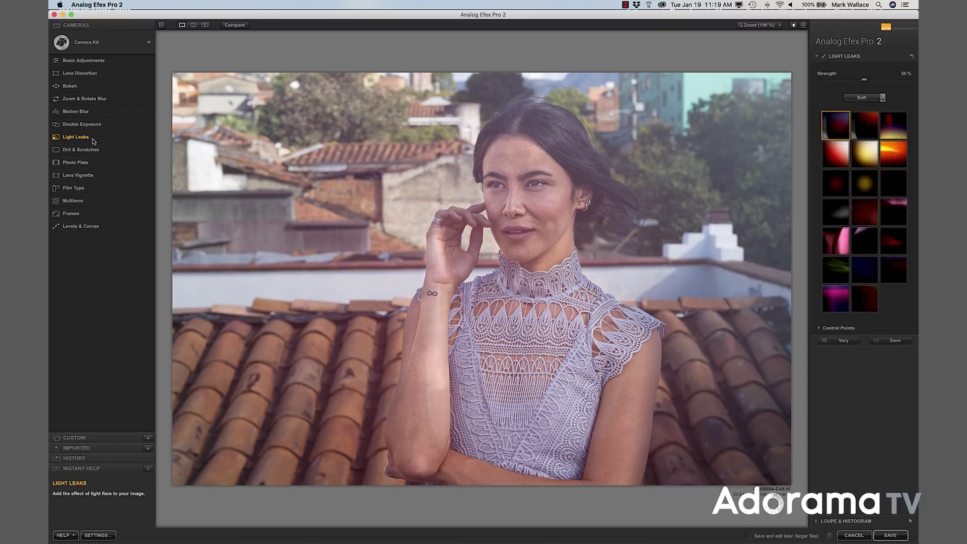
click(864, 183)
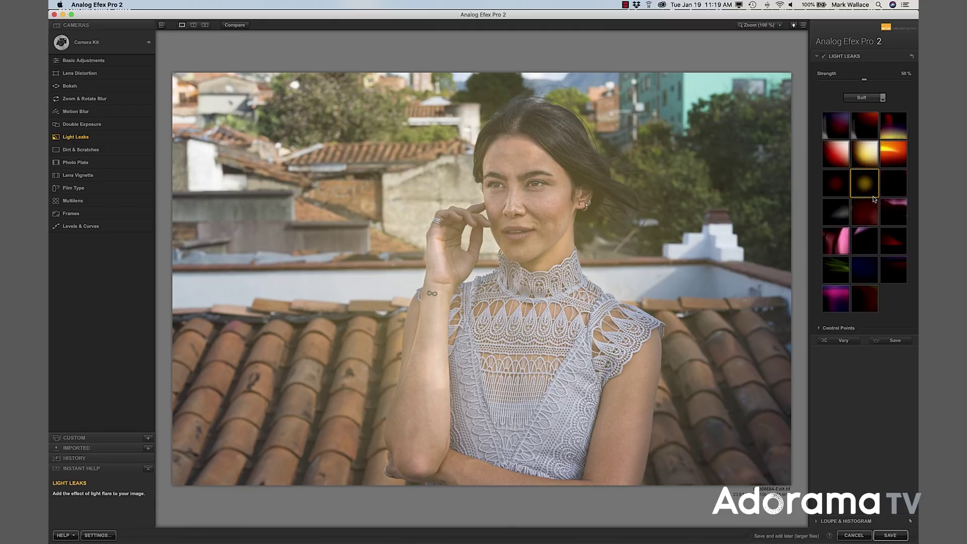
click(889, 159)
click(878, 98)
click(873, 117)
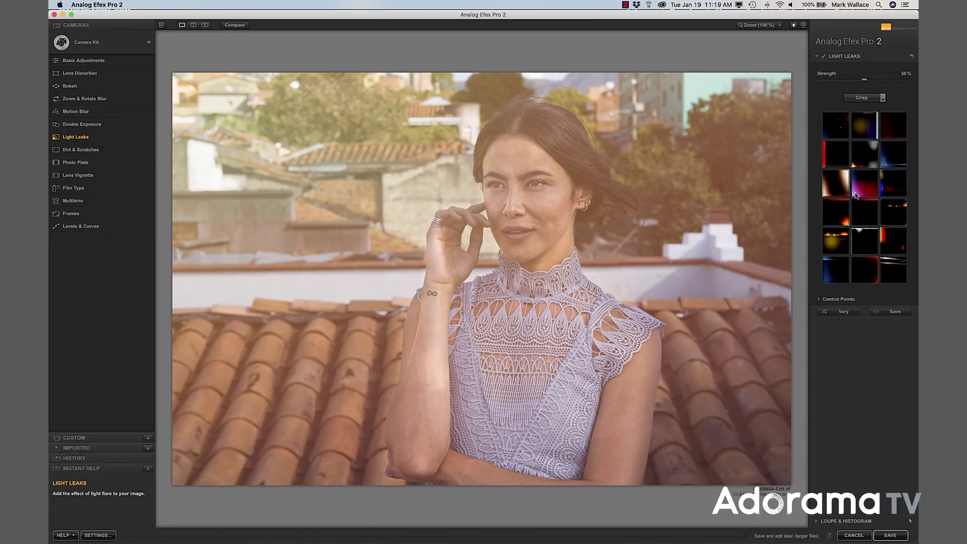
click(840, 188)
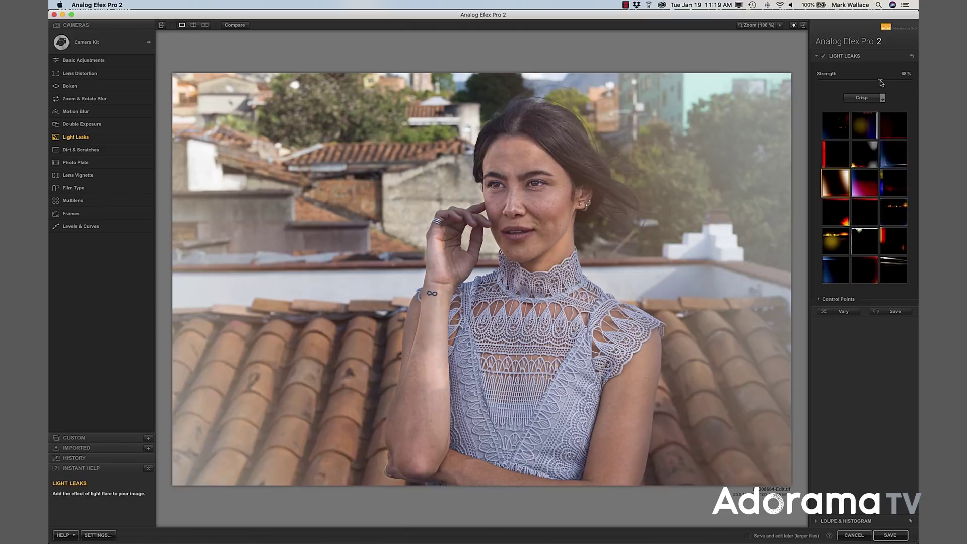
Step: Set light leak Strength to 68% and apply a Dynamic streak light-leak preset
click(880, 80)
click(876, 98)
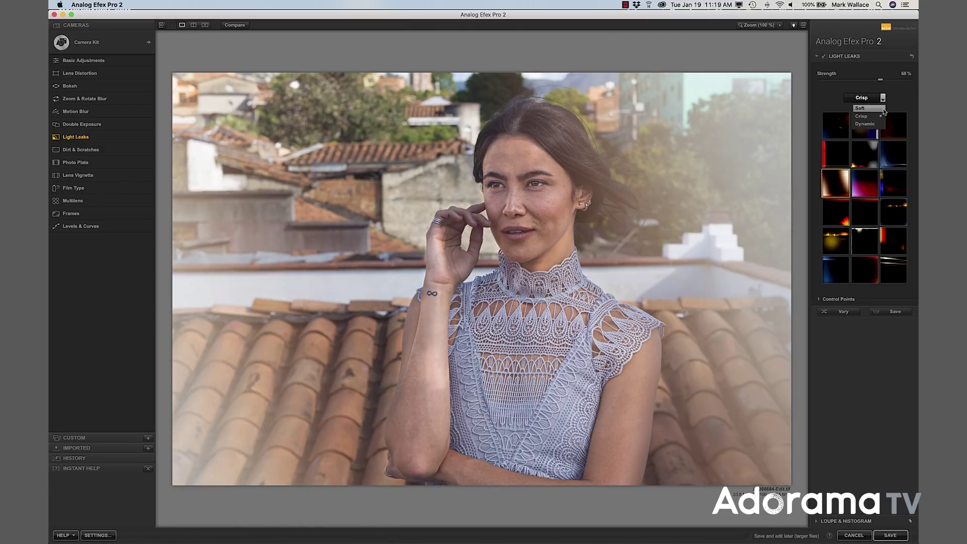
click(873, 126)
click(836, 211)
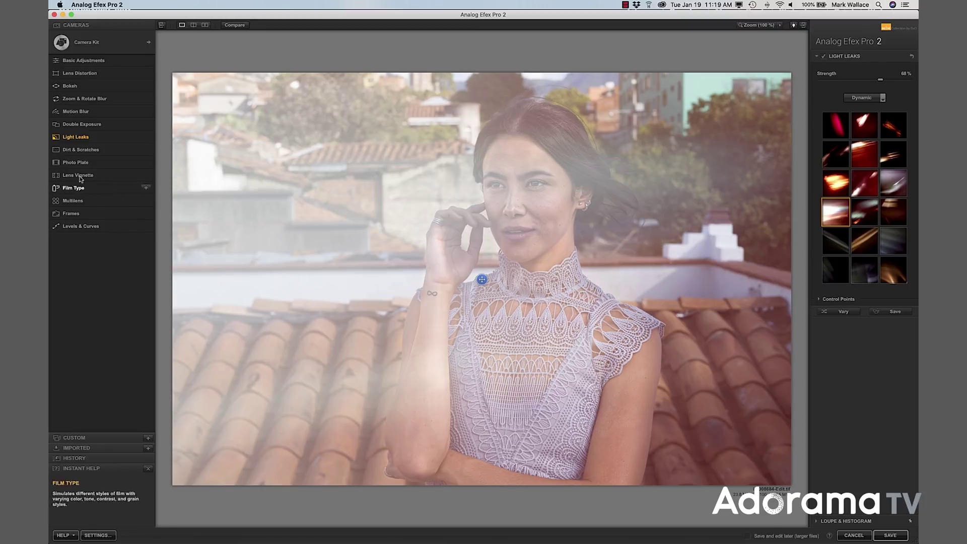
click(66, 87)
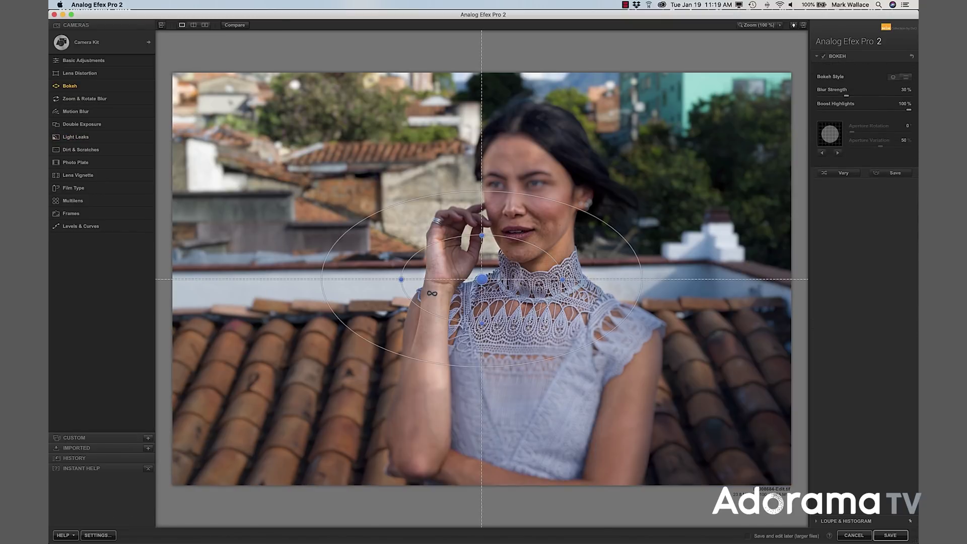
Step: Centre and narrow the Bokeh focus ellipse on her face, and raise Blur Strength to 47%
drag(485, 274, 527, 202)
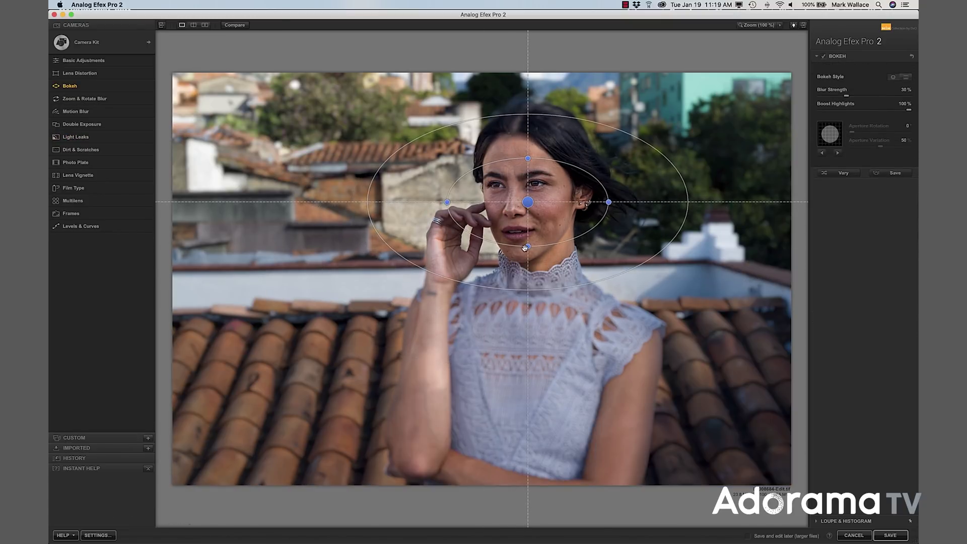
drag(528, 246, 530, 293)
drag(528, 202, 529, 237)
drag(611, 236, 603, 237)
mouse_move(845, 95)
mouse_down()
mouse_move(874, 98)
mouse_move(863, 100)
mouse_up()
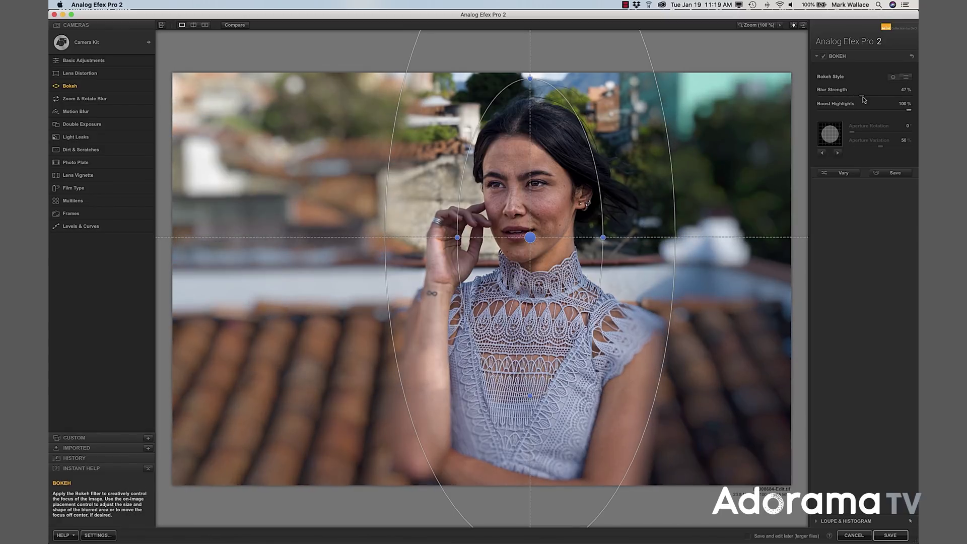
Step: Try several Warm and Subtle presets in the Film Type filter
click(74, 190)
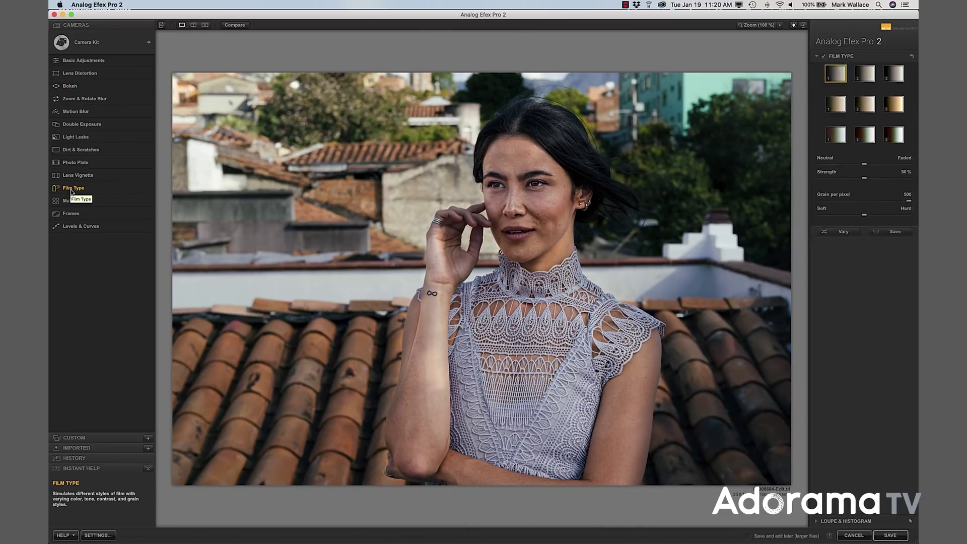
click(865, 137)
click(865, 168)
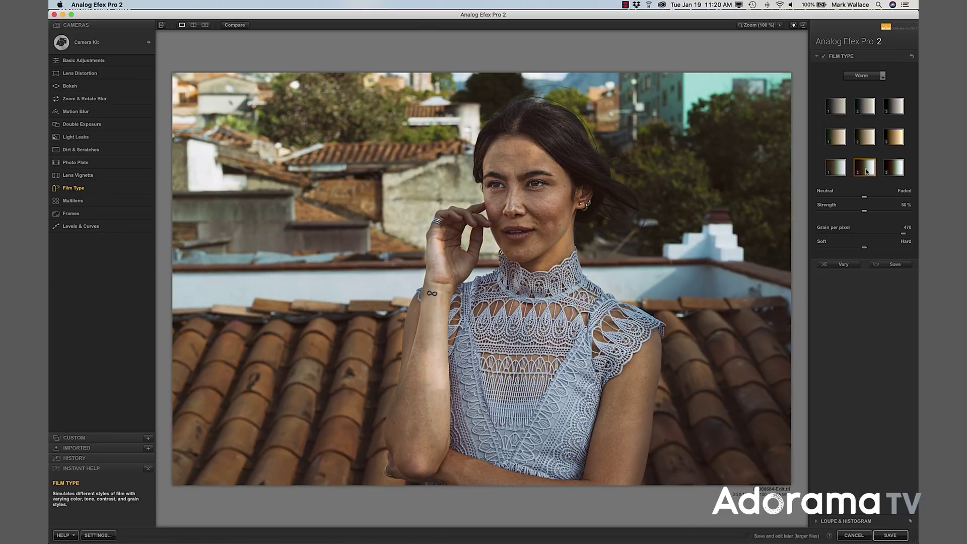
click(876, 78)
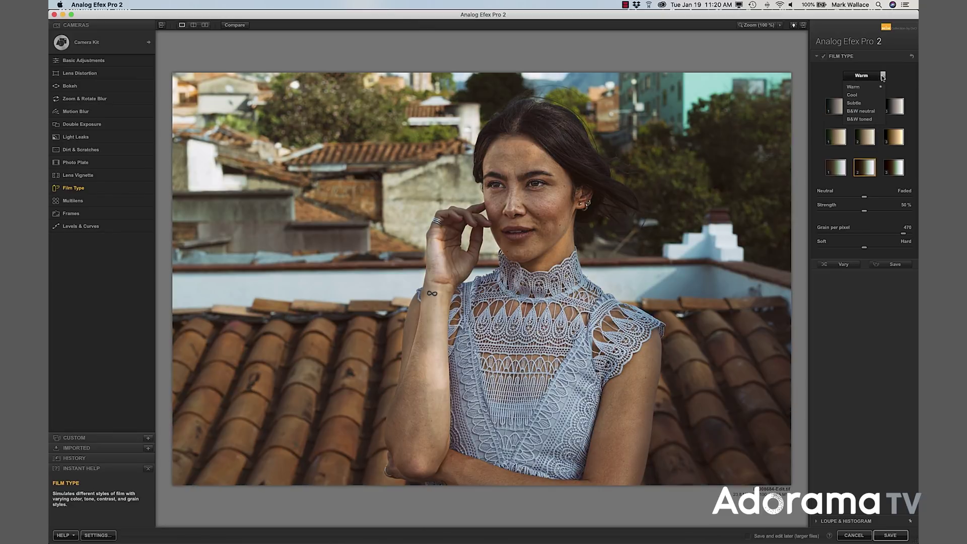
click(868, 106)
click(864, 106)
click(865, 136)
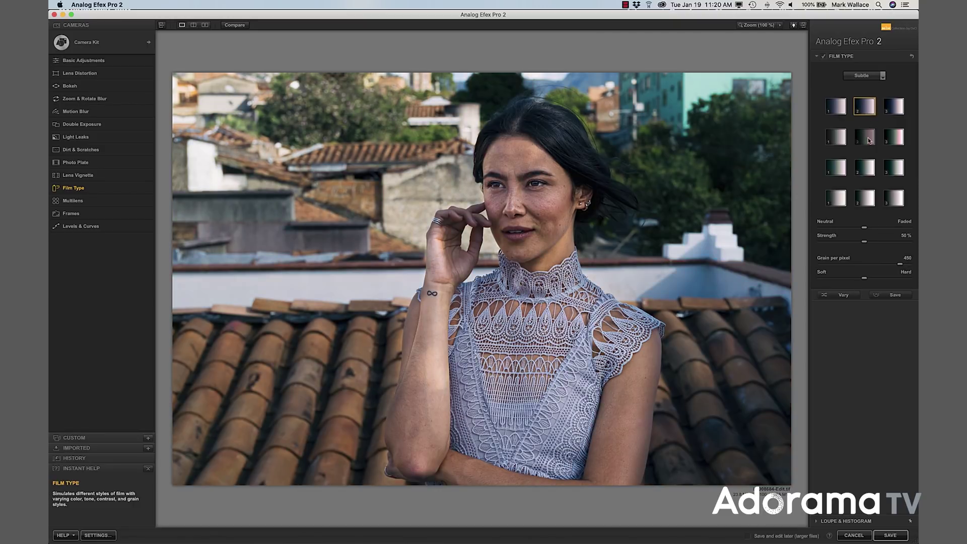
click(864, 197)
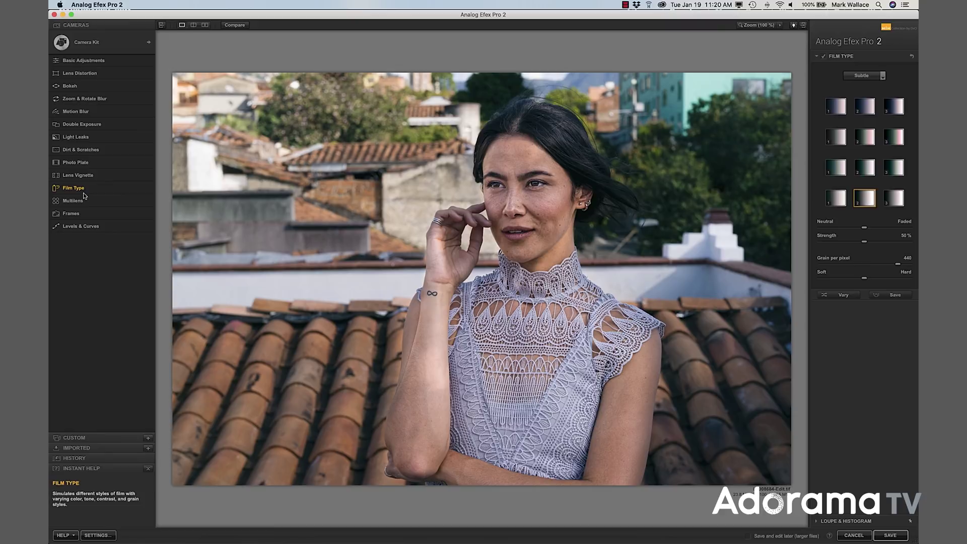
Step: Choose the B&W neutral film type and stack a Bokeh filter centred on her face
click(882, 75)
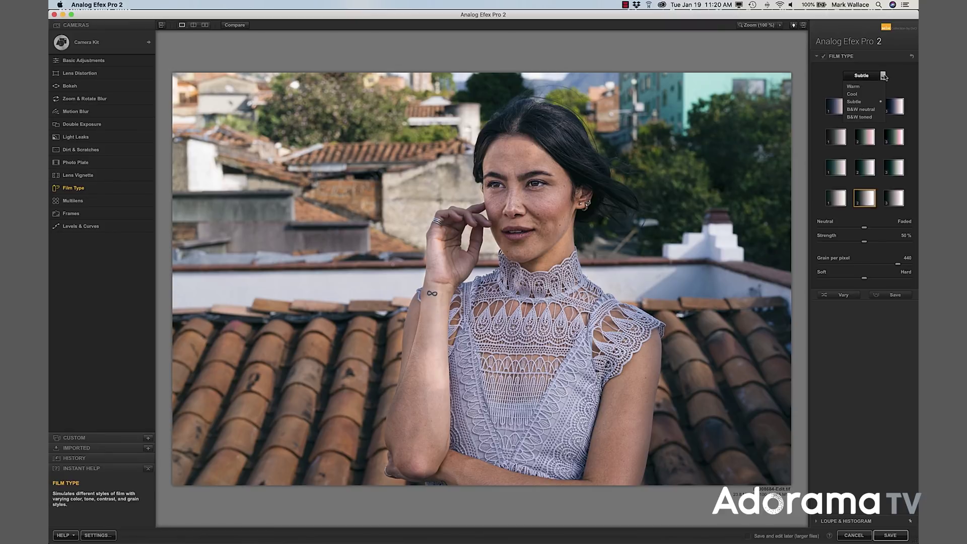
click(867, 110)
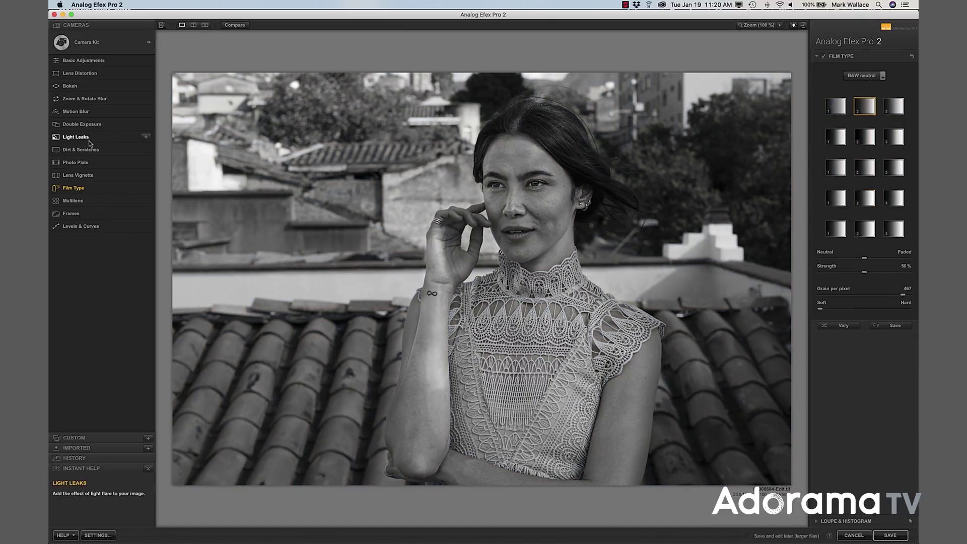
click(146, 89)
drag(482, 279, 525, 208)
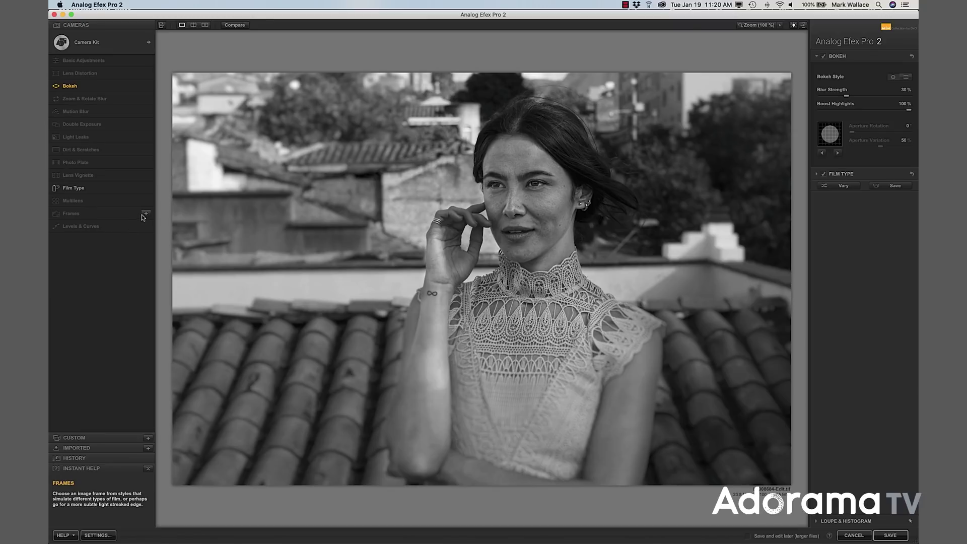
Step: Add a Frames filter using a grungy third-row frame from the White styles
click(146, 213)
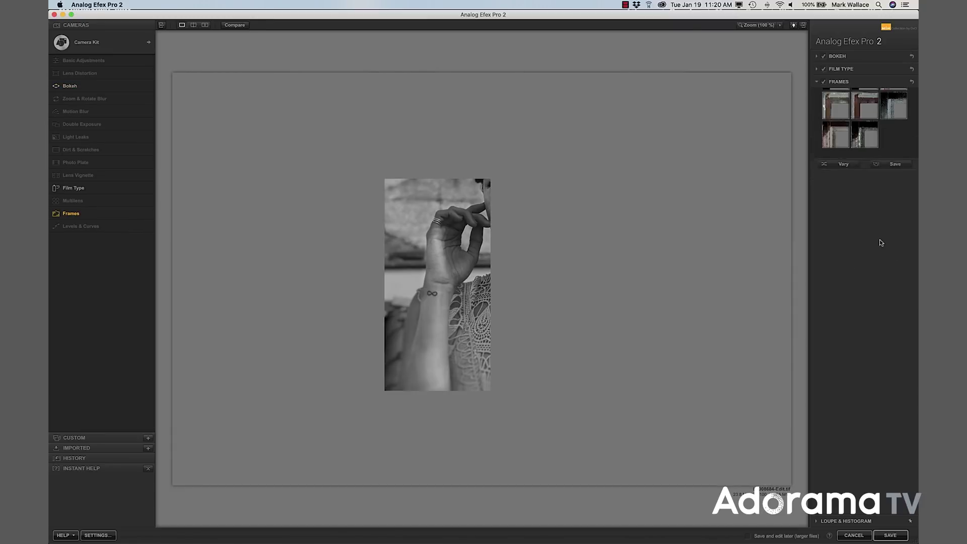
click(863, 123)
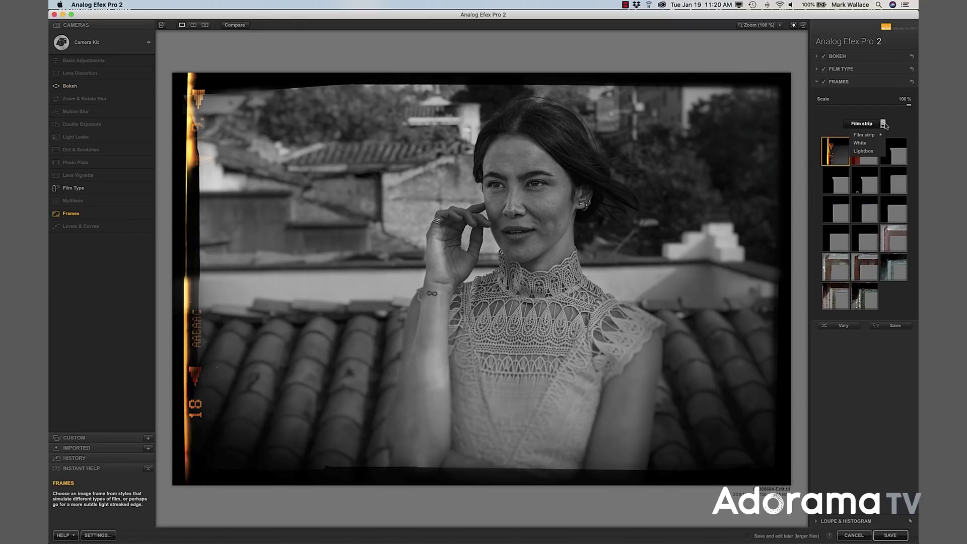
click(865, 146)
click(836, 209)
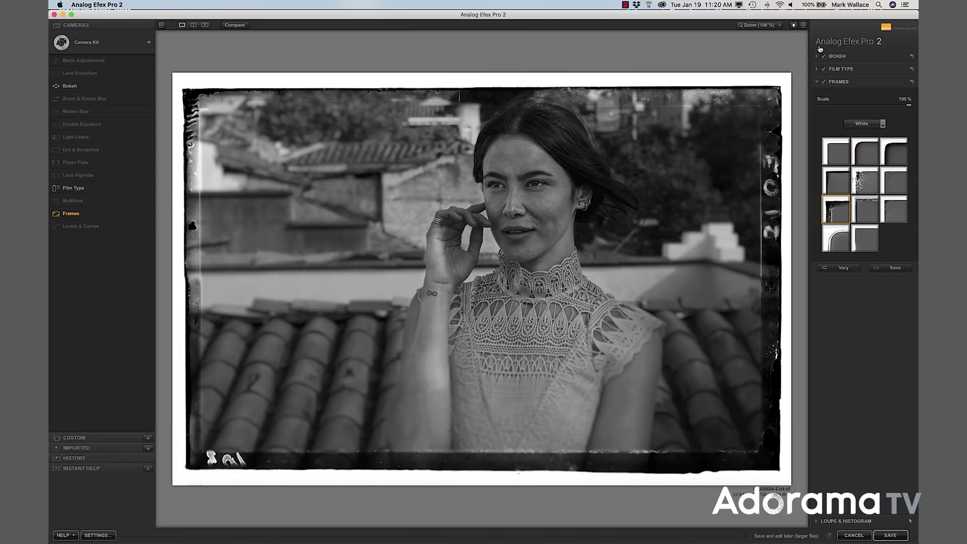
Step: Apply the Karen Extreme custom preset and save the image back to Lightroom
click(82, 438)
scroll(151, 140, down, 2)
drag(151, 139, 149, 304)
click(118, 307)
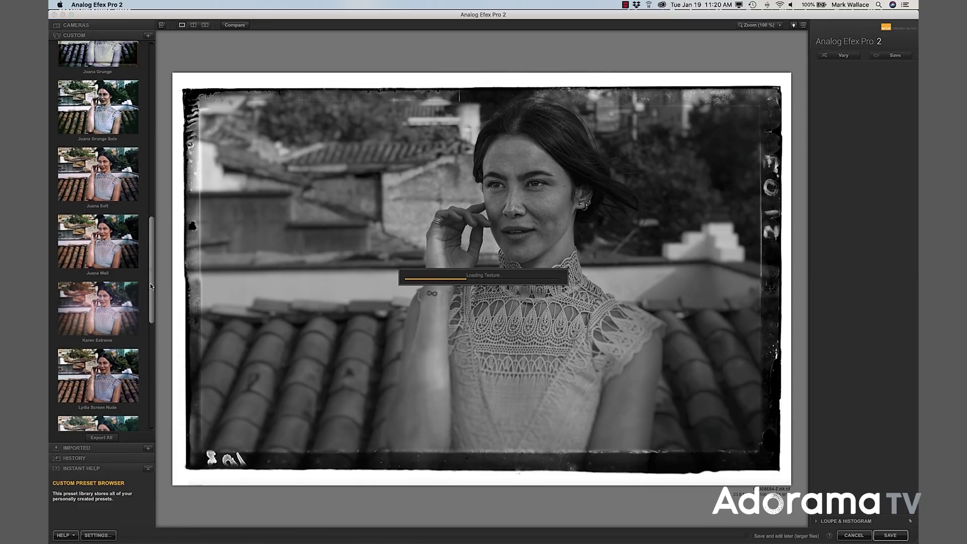
scroll(153, 251, up, 3)
scroll(153, 249, up, 1)
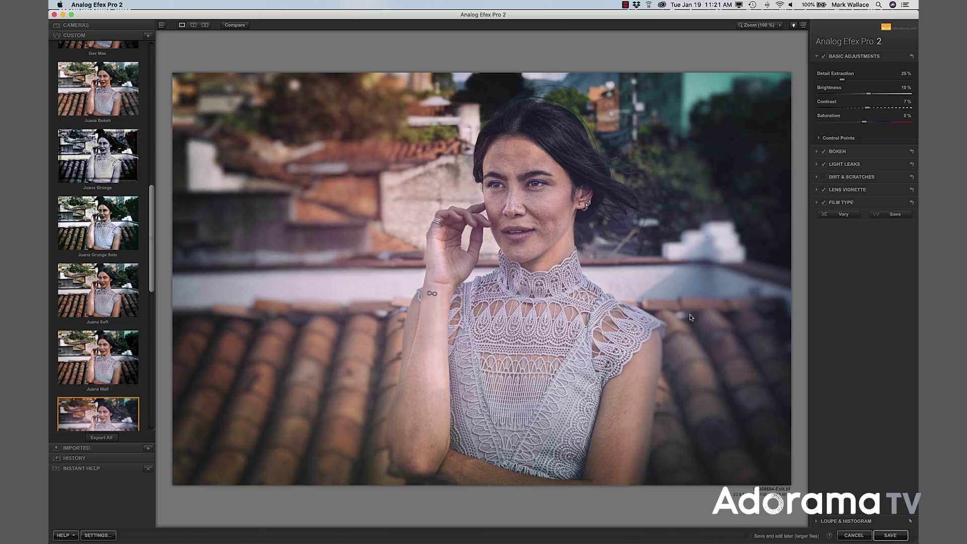
click(890, 536)
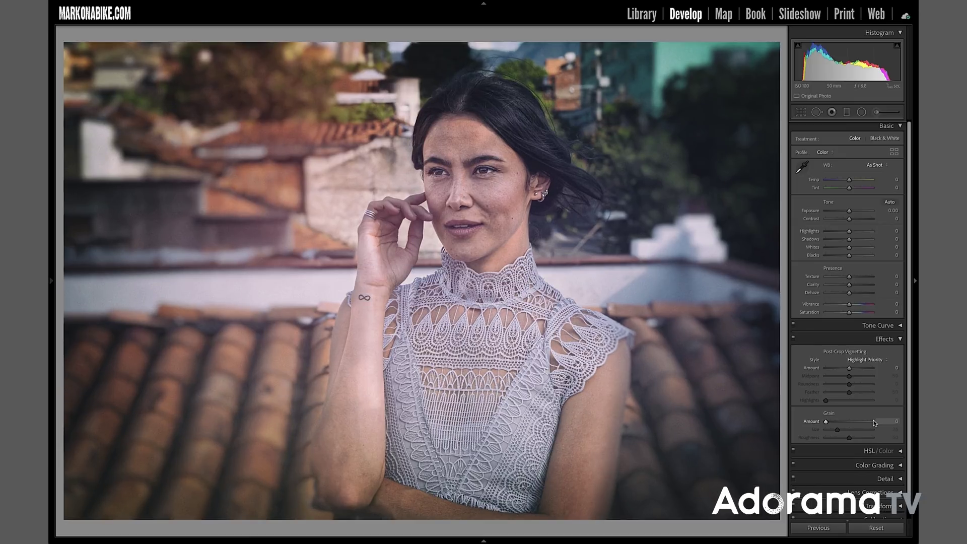
Step: Crop the portrait to a 16 x 9 ratio, framing her face and upper body slightly higher
click(800, 112)
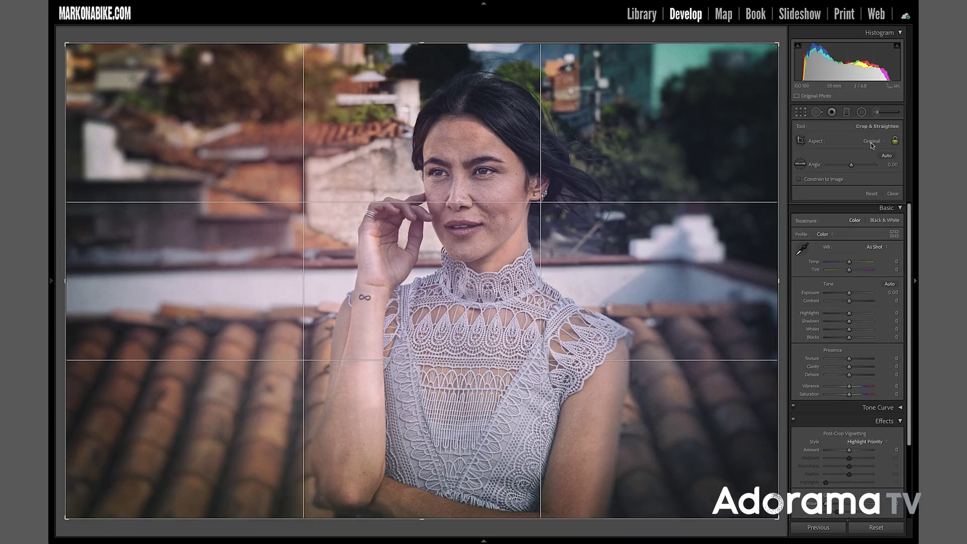
click(871, 141)
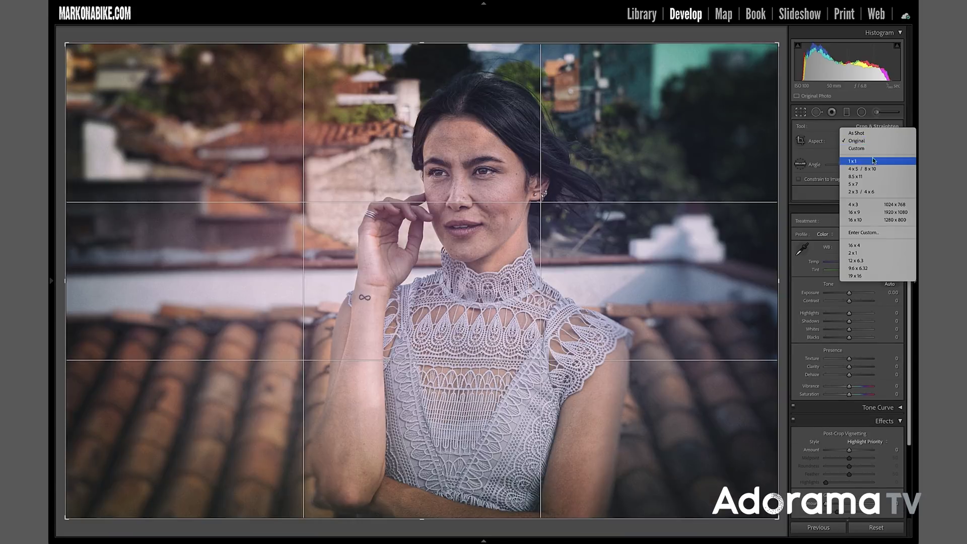
click(871, 212)
drag(669, 245, 675, 255)
drag(775, 478, 727, 451)
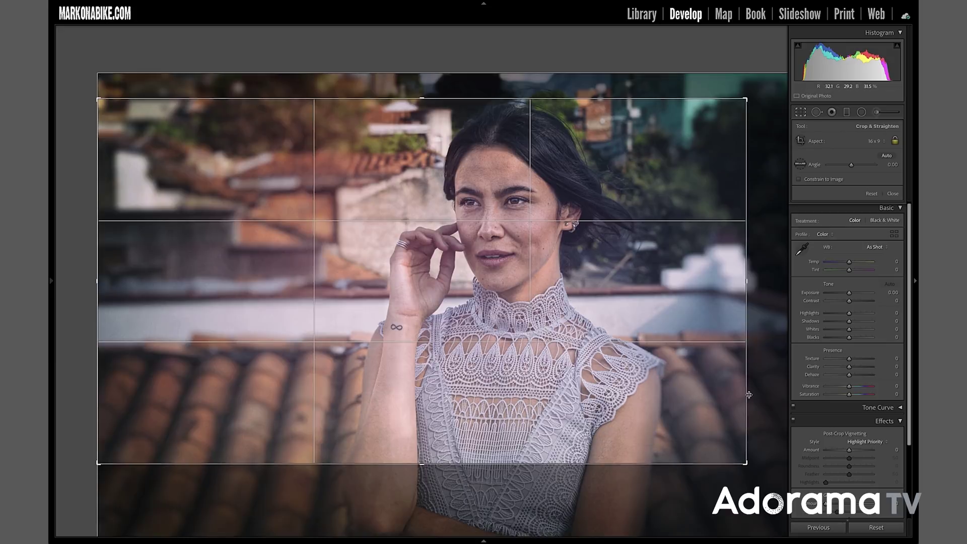
scroll(799, 425, down, 3)
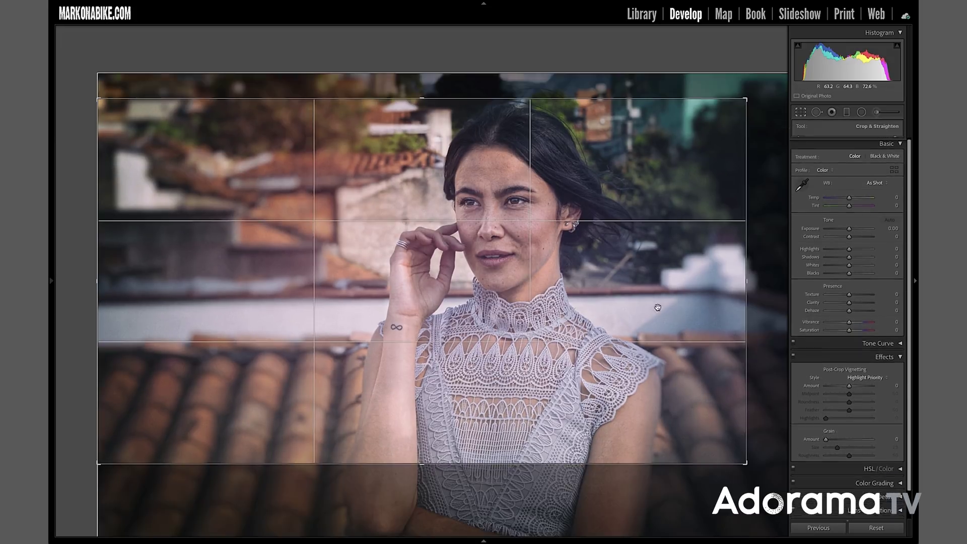
drag(657, 307, 653, 279)
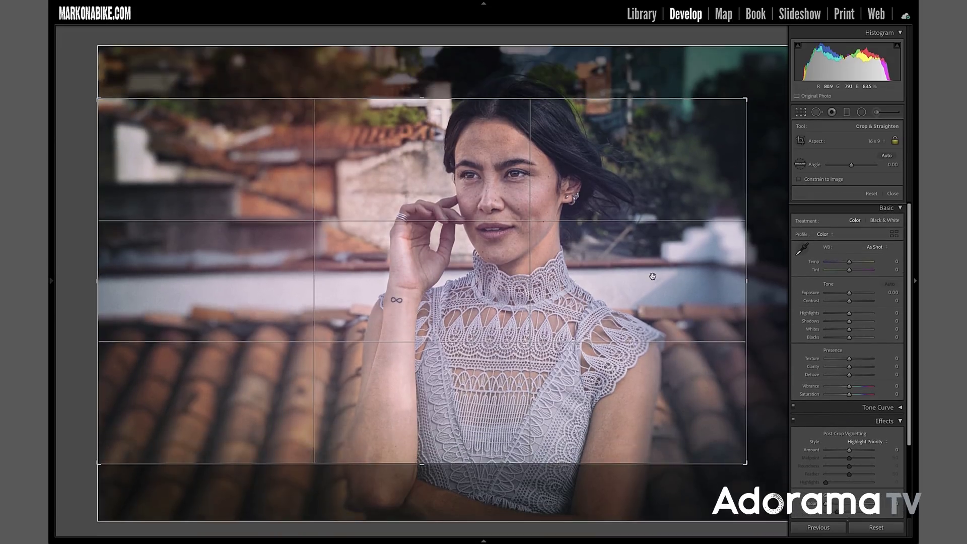
key(Return)
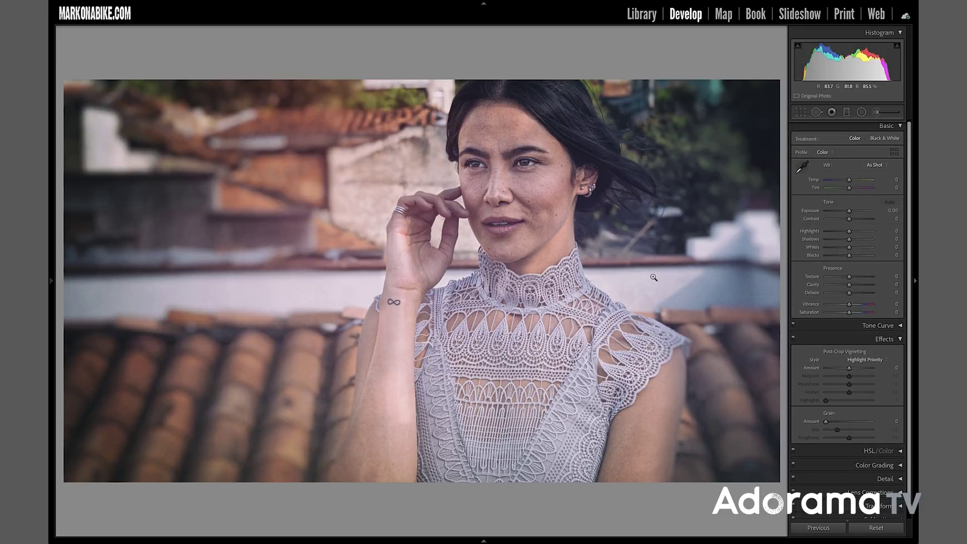